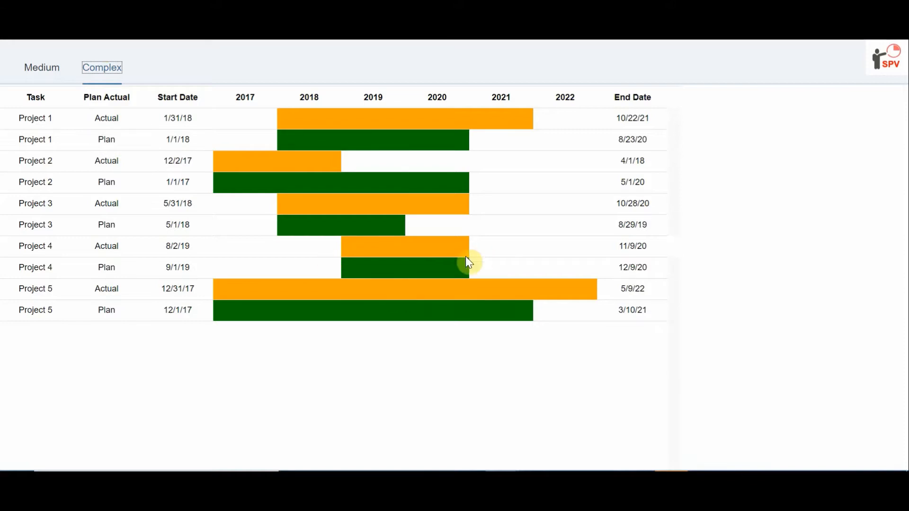
# - Compare the finished Gantt charts on the Medium and Complex tabs, returning to the Medium one
pyautogui.click(40, 71)
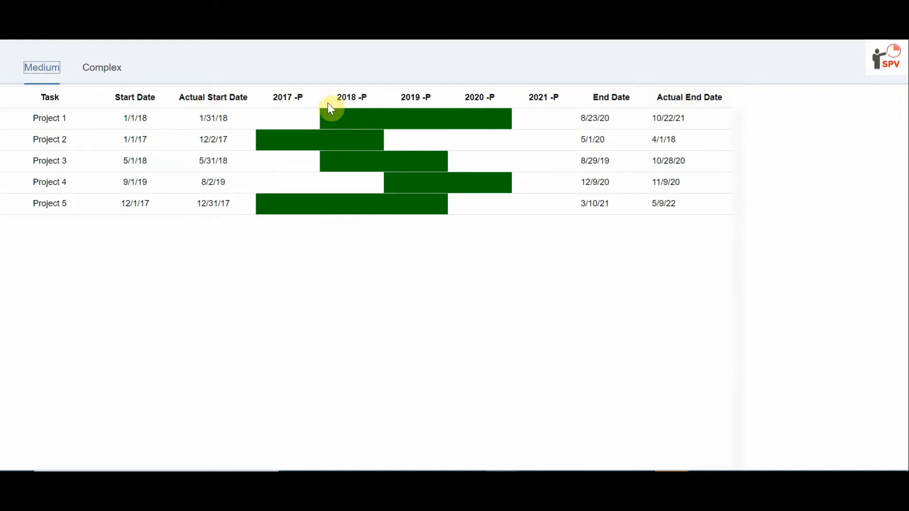
pyautogui.click(93, 73)
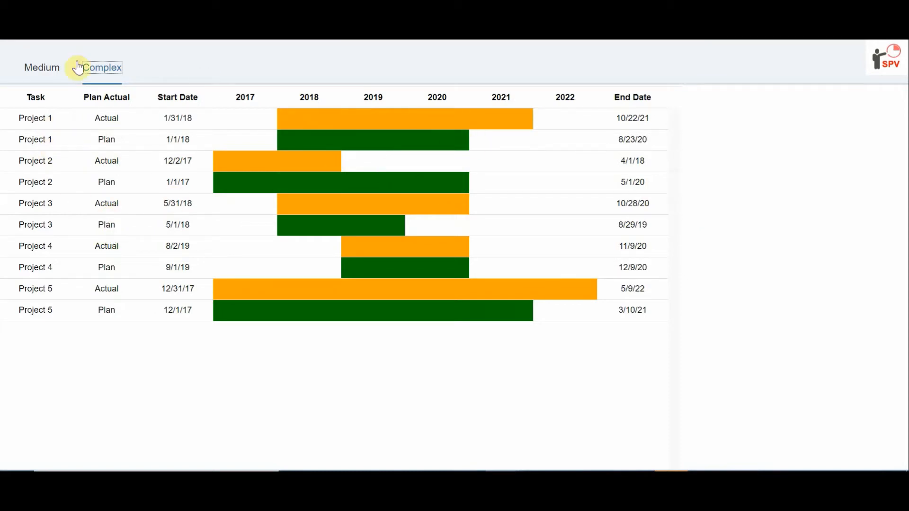
pyautogui.click(45, 72)
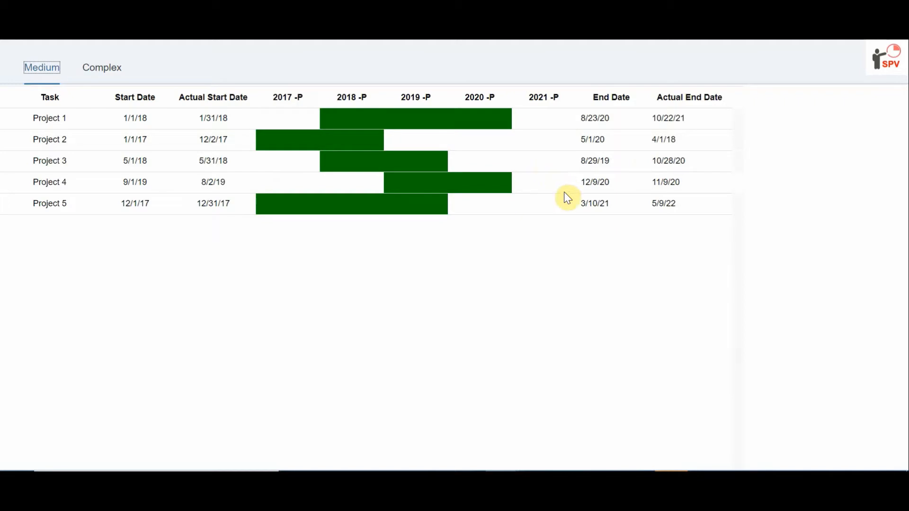
# - Switch to the GANTT1 application in Lumira Designer and open the Medium data source (DS_1) for editing
pyautogui.click(639, 481)
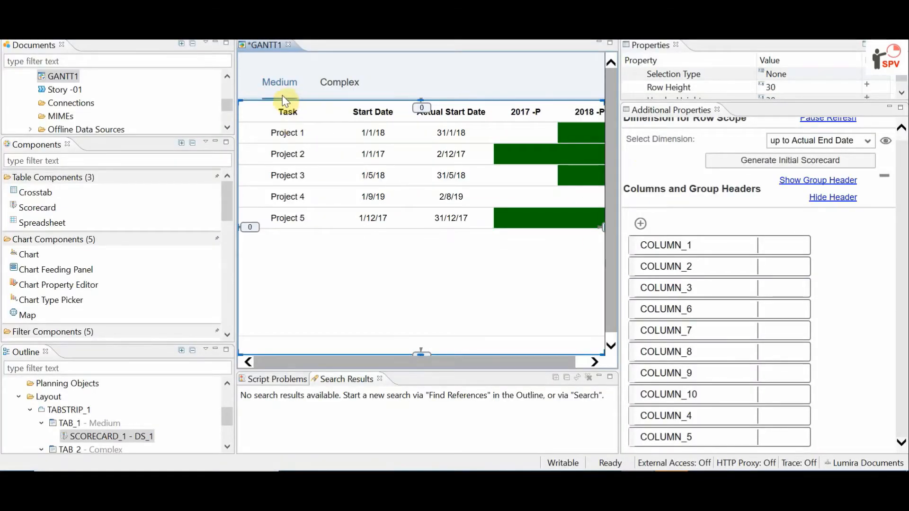
pyautogui.scroll(3, 134, 427)
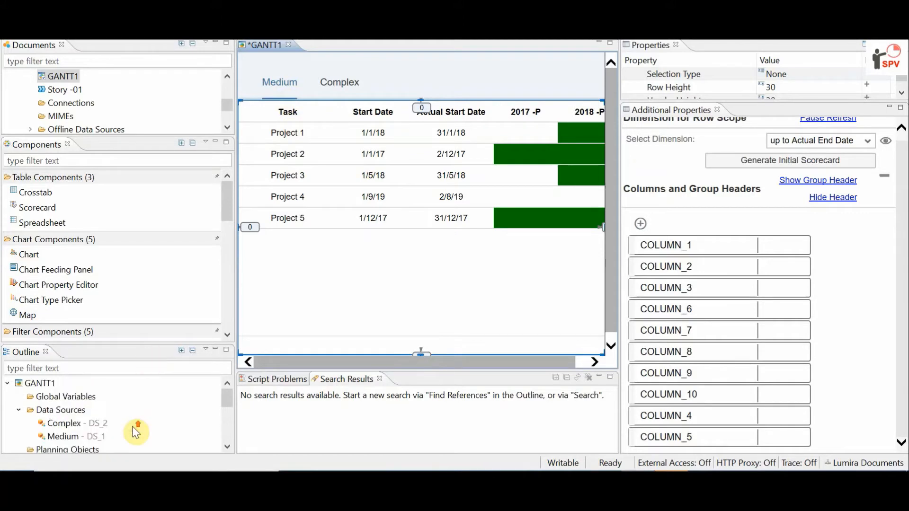
pyautogui.click(89, 438)
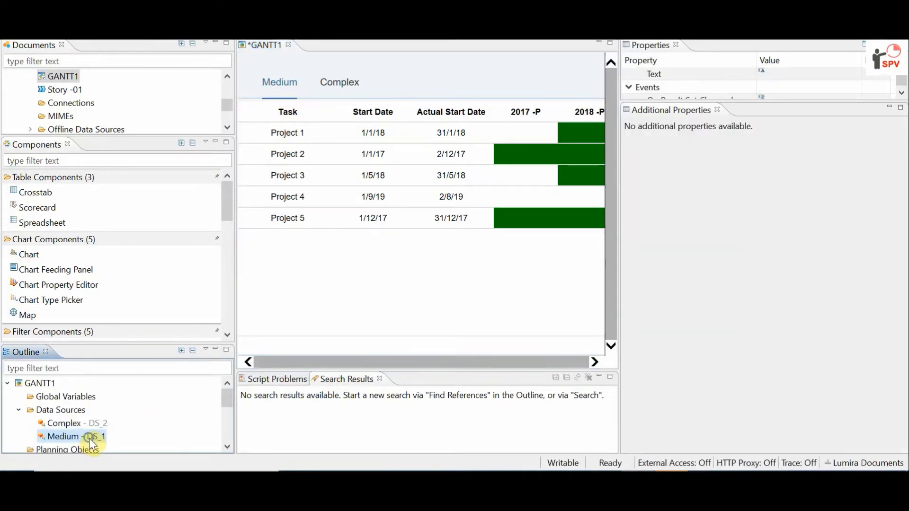
pyautogui.rightClick(89, 438)
pyautogui.click(124, 399)
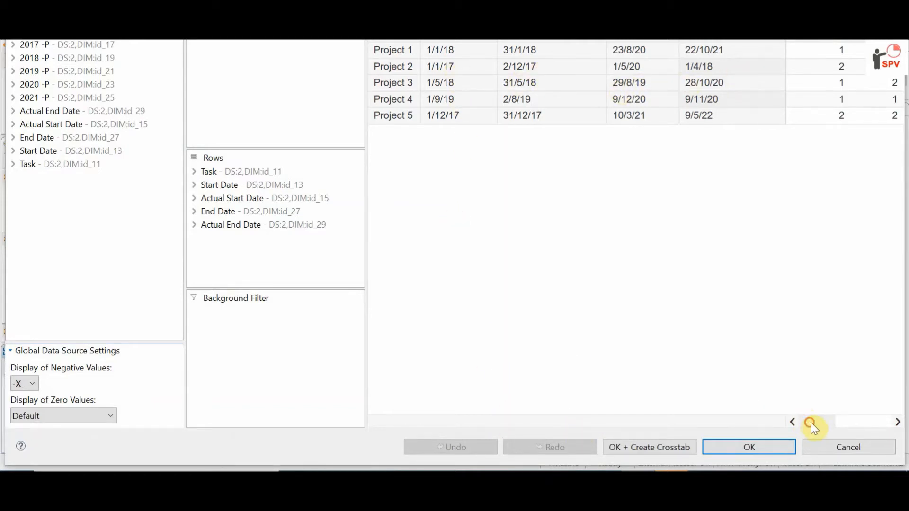
# - Enlarge the data preview, examine the yearly columns of the five projects, and close the data source without applying changes
pyautogui.moveTo(811, 422); pyautogui.dragTo(870, 423)
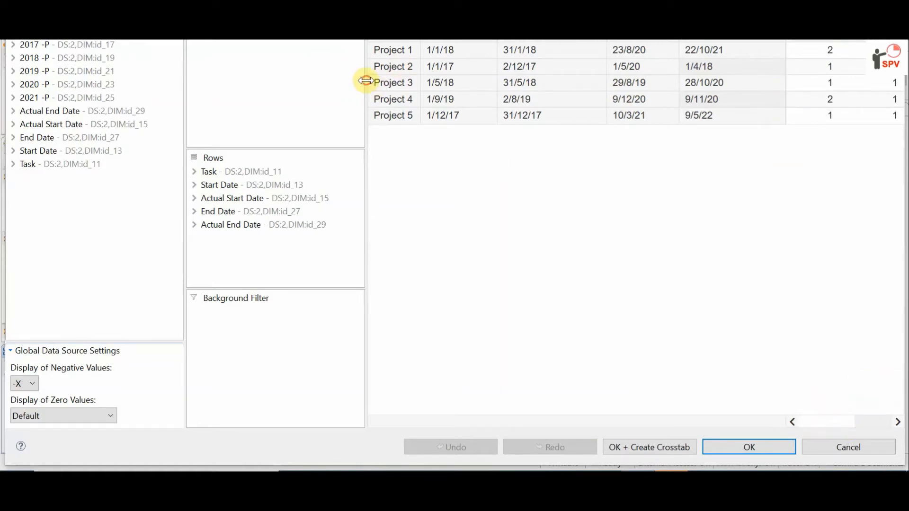
pyautogui.moveTo(368, 80); pyautogui.dragTo(255, 79)
pyautogui.moveTo(187, 114); pyautogui.dragTo(132, 110)
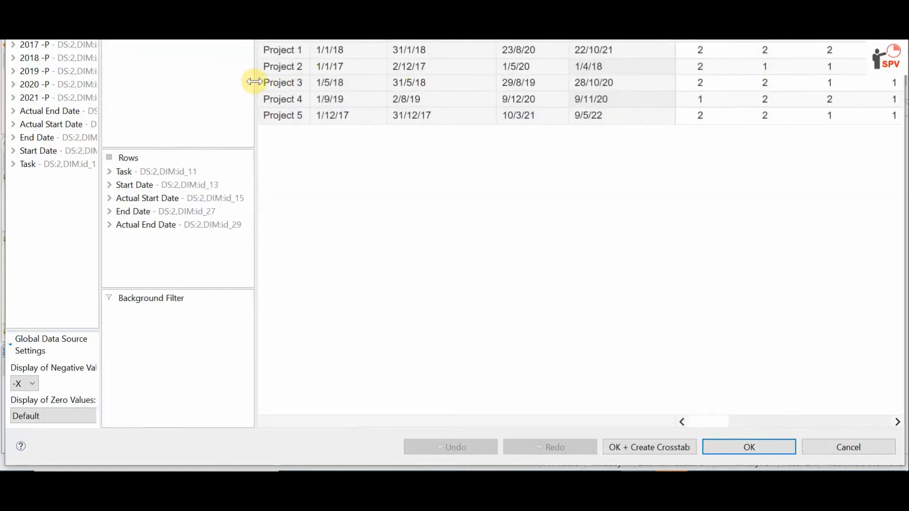
pyautogui.moveTo(255, 81); pyautogui.dragTo(177, 81)
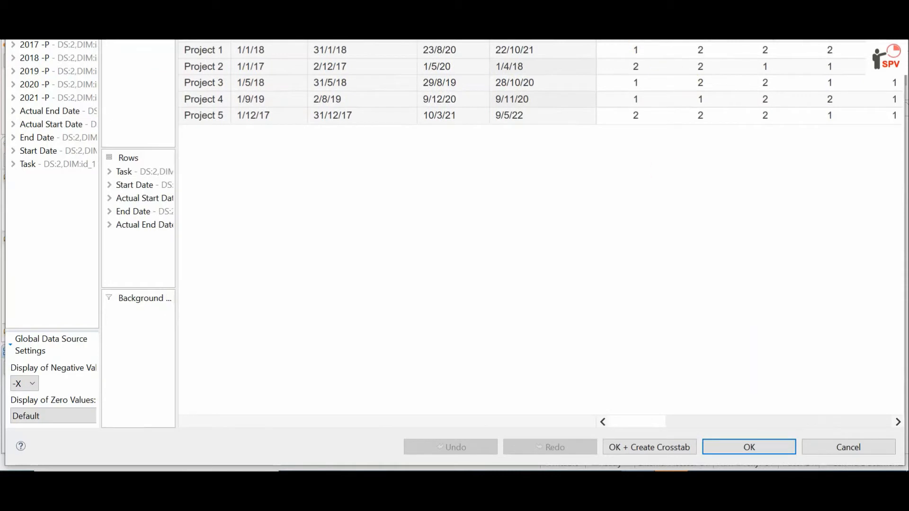
pyautogui.click(740, 421)
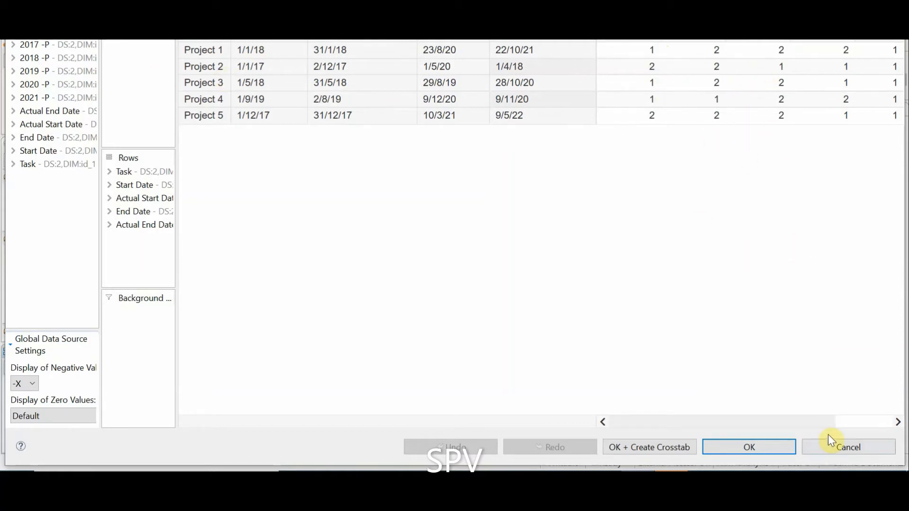
pyautogui.click(851, 446)
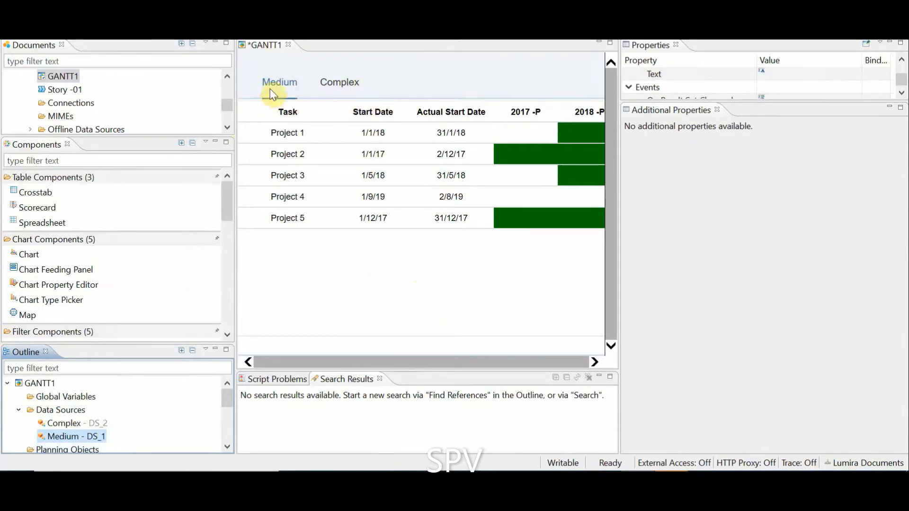
# - Create an additional tab in TABSTRIP_1 and place a Scorecard component on it
pyautogui.scroll(-2, 114, 426)
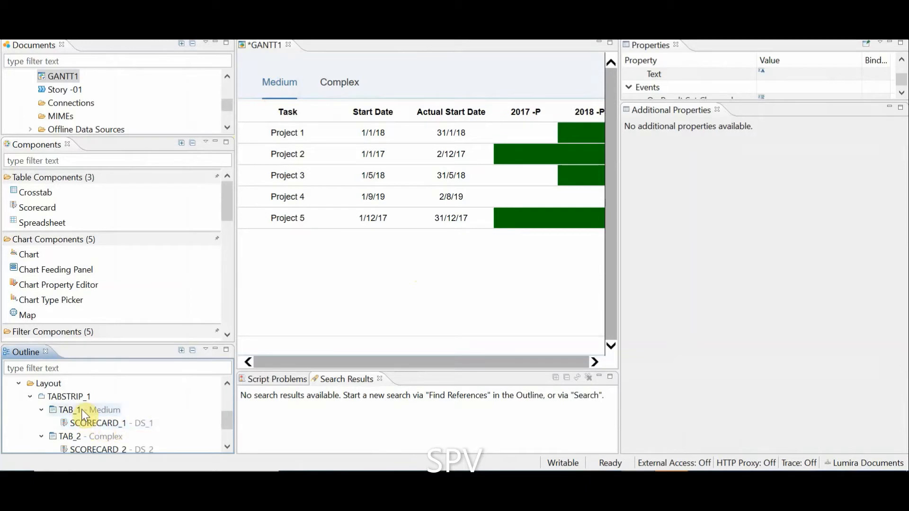
pyautogui.click(81, 408)
pyautogui.click(75, 395)
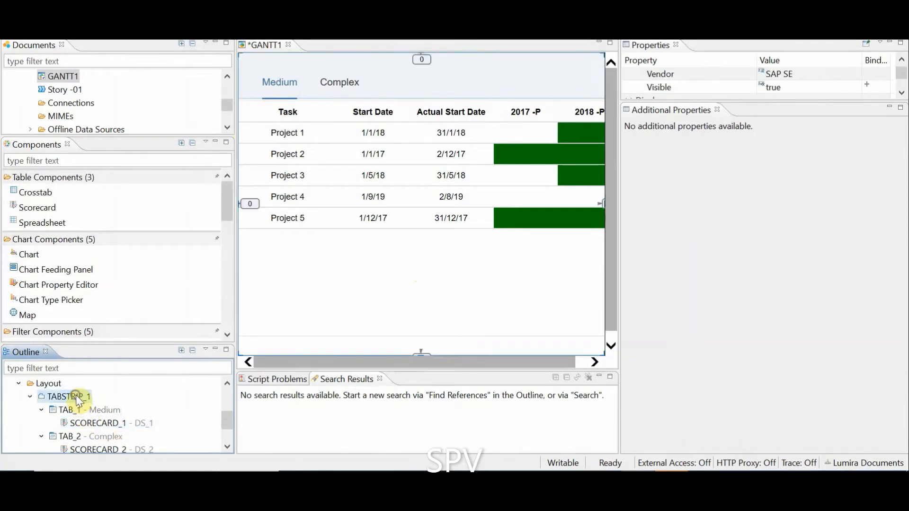
pyautogui.rightClick(76, 395)
pyautogui.moveTo(136, 298)
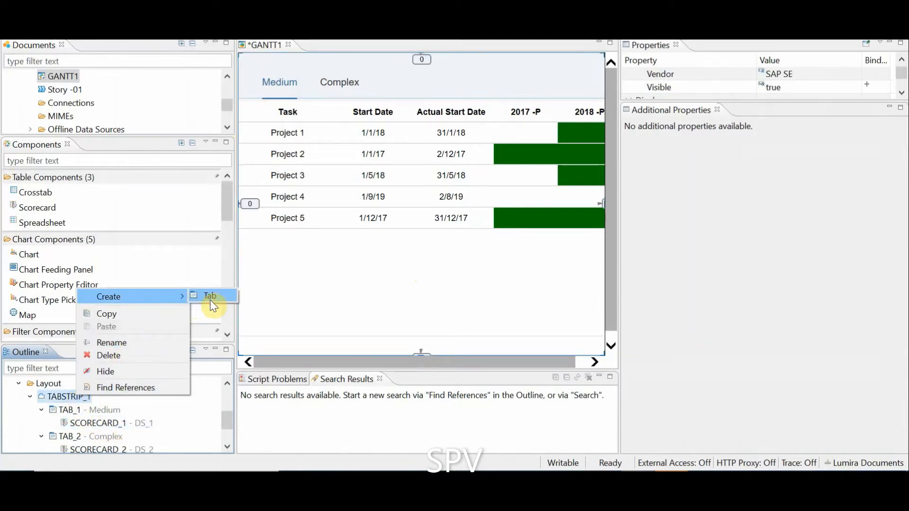
pyautogui.click(210, 297)
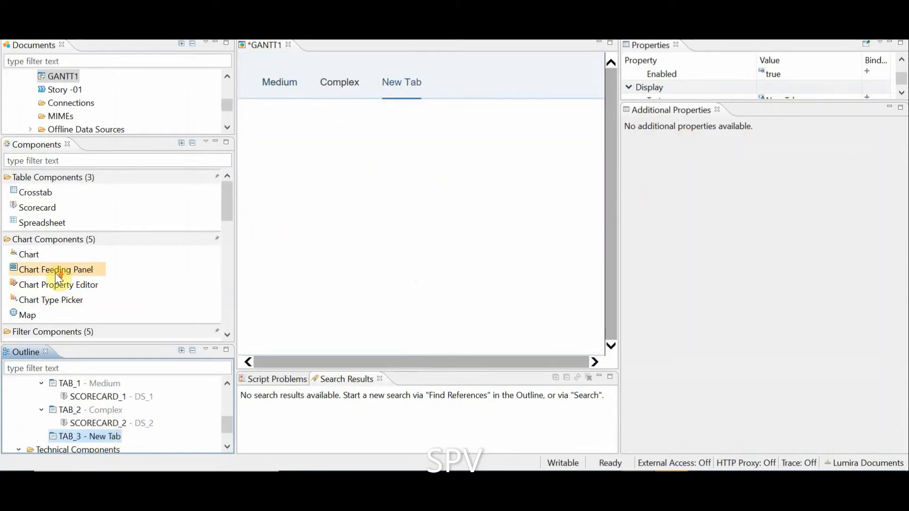
pyautogui.moveTo(39, 208); pyautogui.dragTo(300, 167)
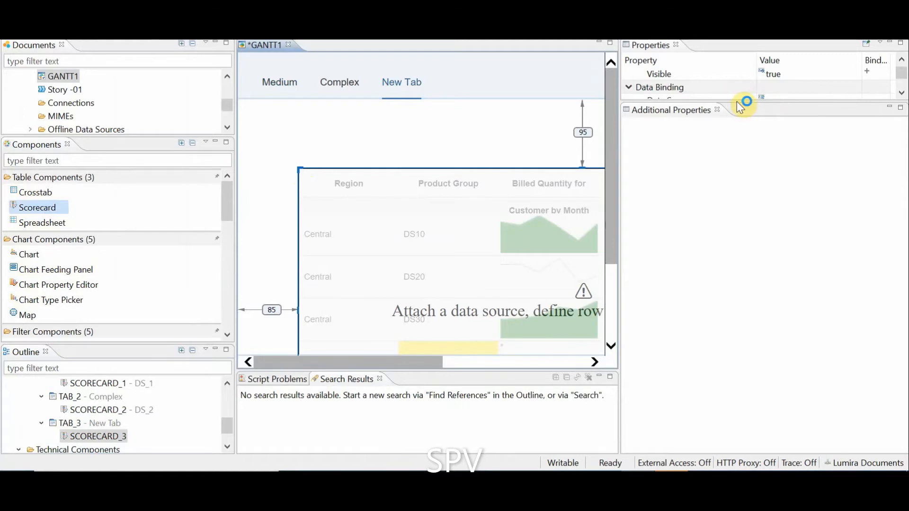
# - Set both the width and the height of the new scorecard to auto
pyautogui.moveTo(737, 100); pyautogui.dragTo(738, 369)
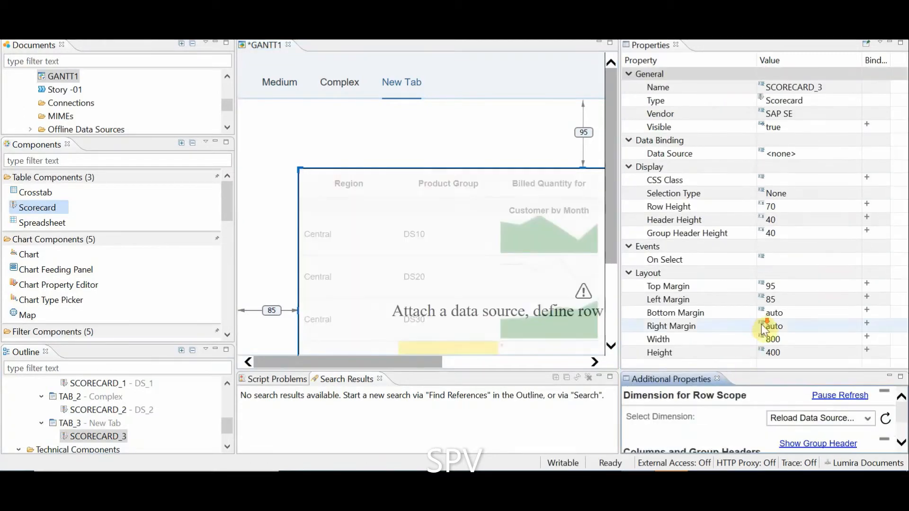
pyautogui.click(799, 337)
pyautogui.write('a')
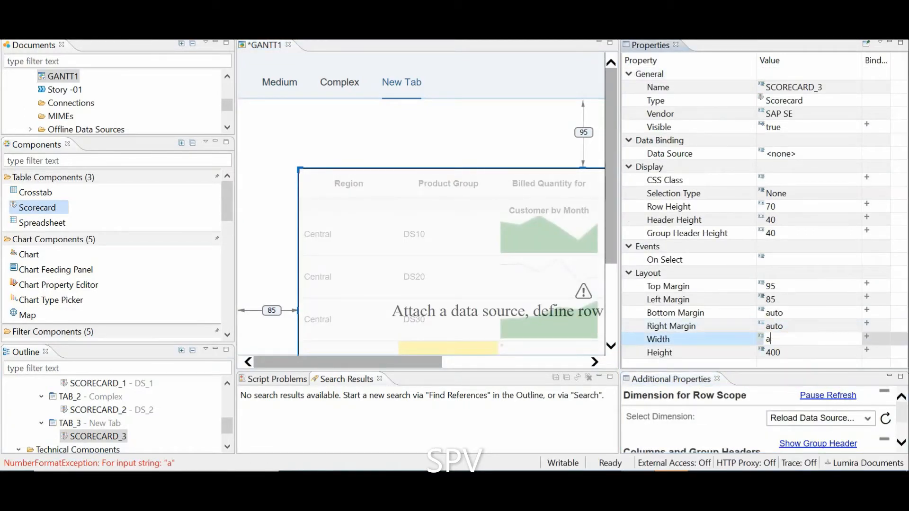
pyautogui.write('uto')
pyautogui.press('Return')
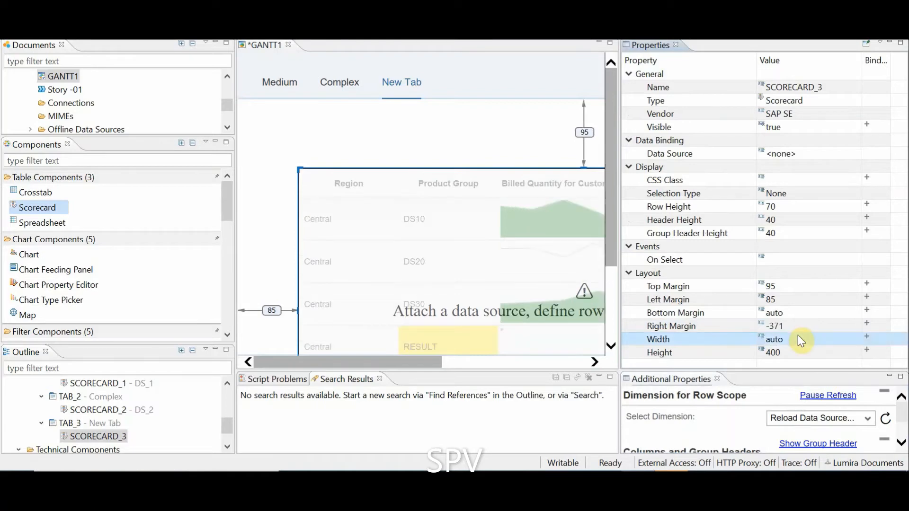
pyautogui.click(795, 352)
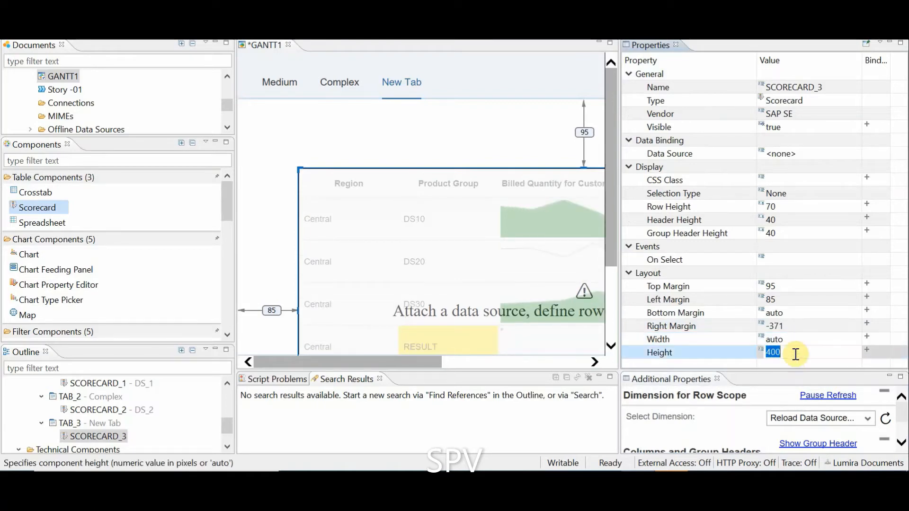
pyautogui.write('auto')
pyautogui.press('Return')
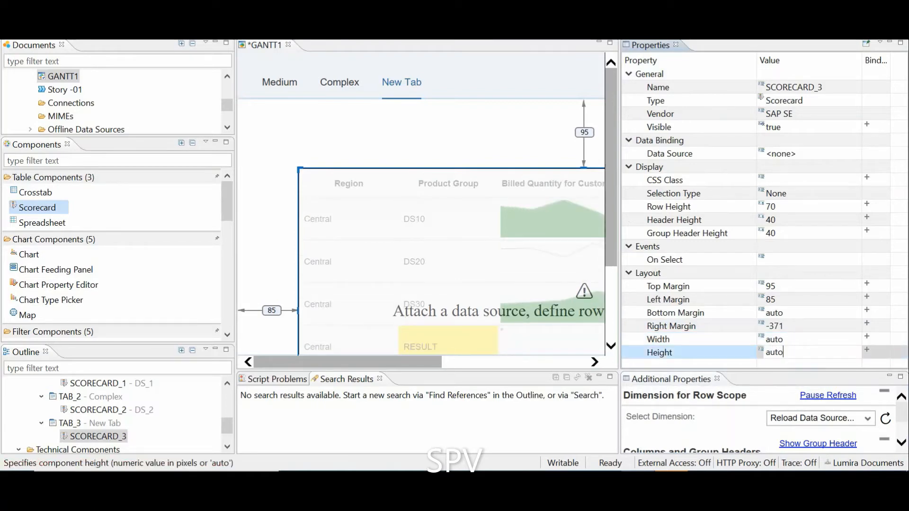
# - Set the scorecard's right, bottom, top and left margins to 0 so it fills the tab
pyautogui.click(804, 326)
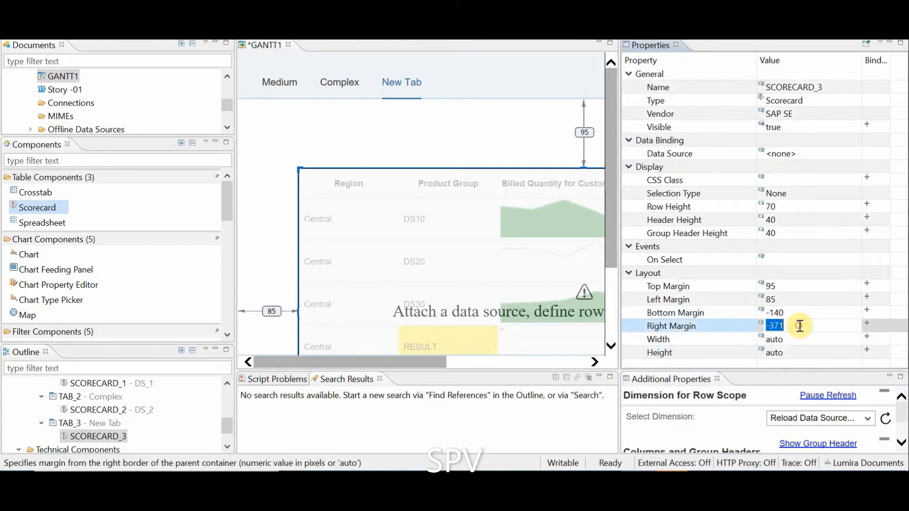
pyautogui.write('0')
pyautogui.click(792, 313)
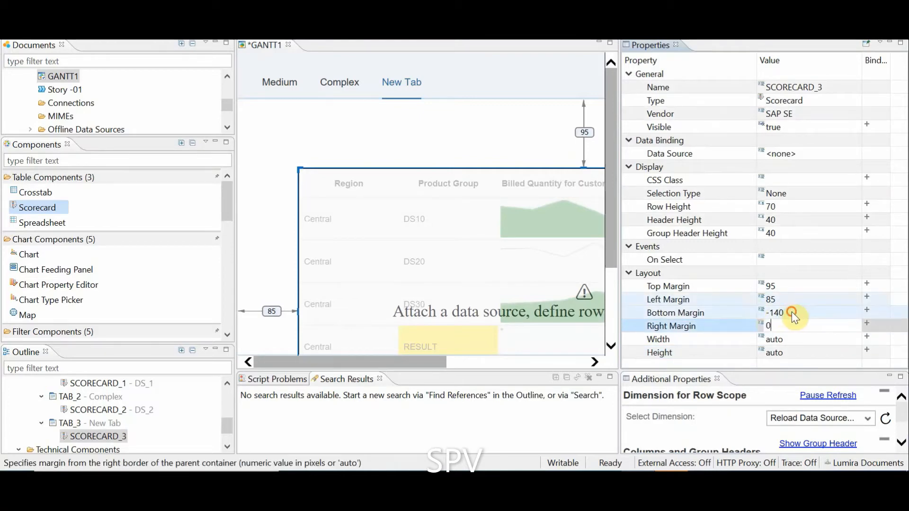
pyautogui.click(791, 311)
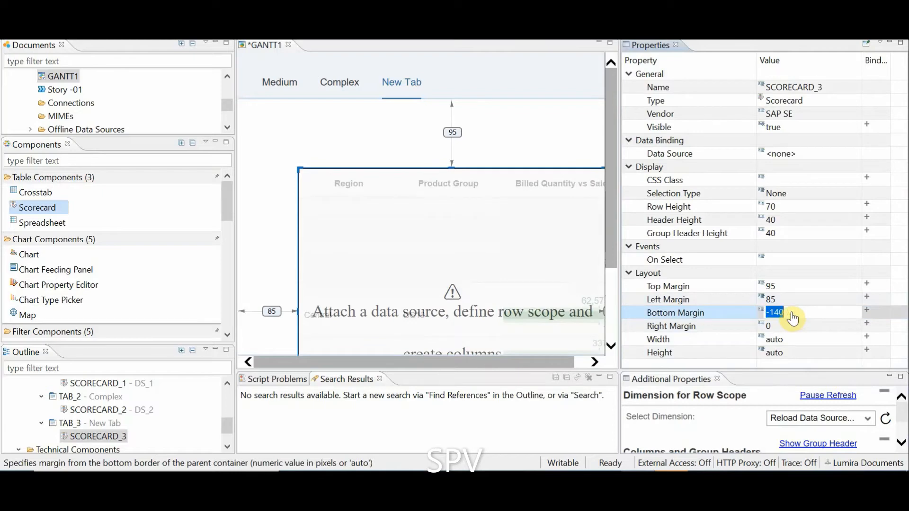
pyautogui.write('0')
pyautogui.click(785, 284)
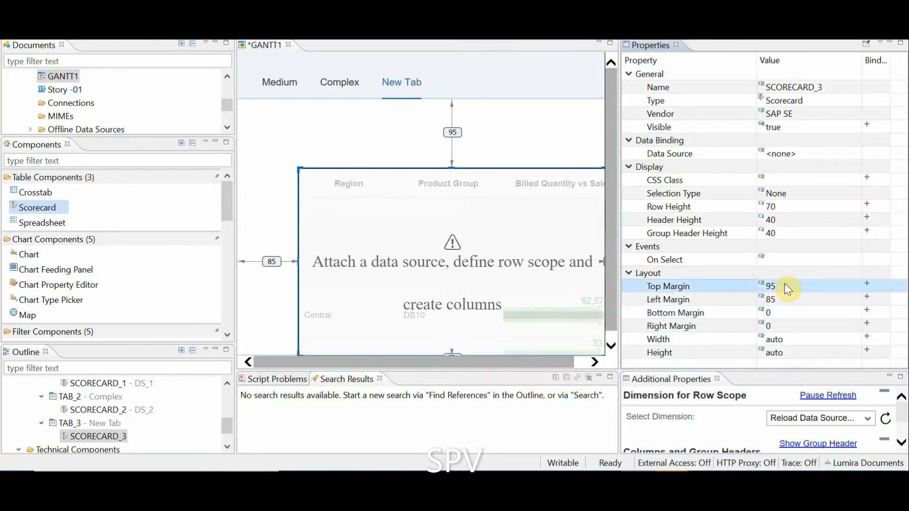
pyautogui.write('0')
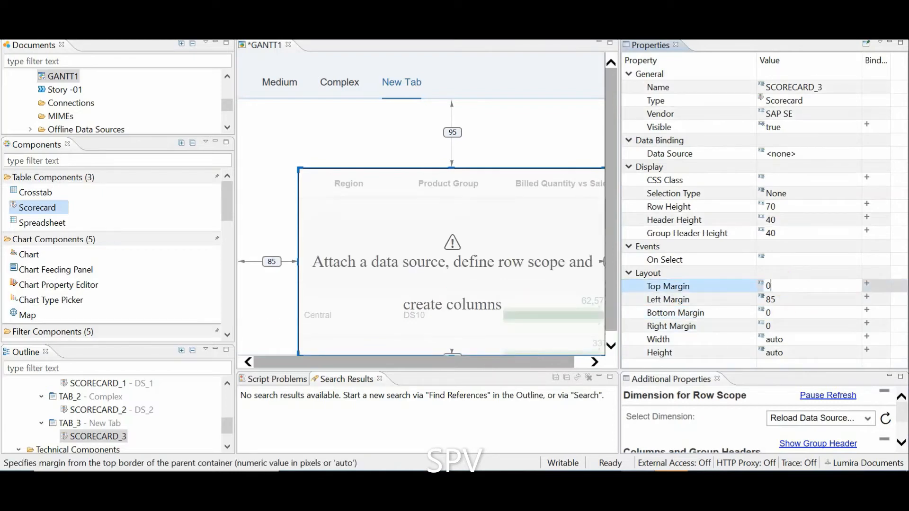
pyautogui.click(782, 300)
pyautogui.write('0')
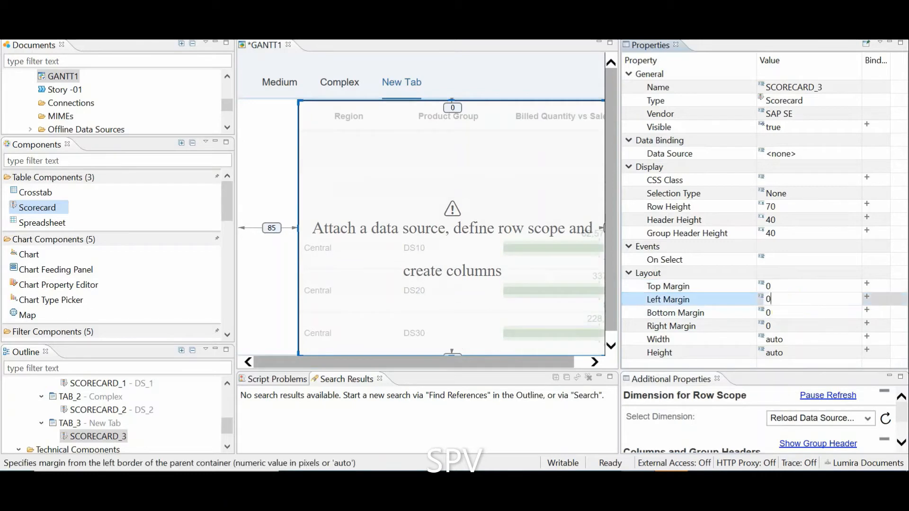
pyautogui.press('Return')
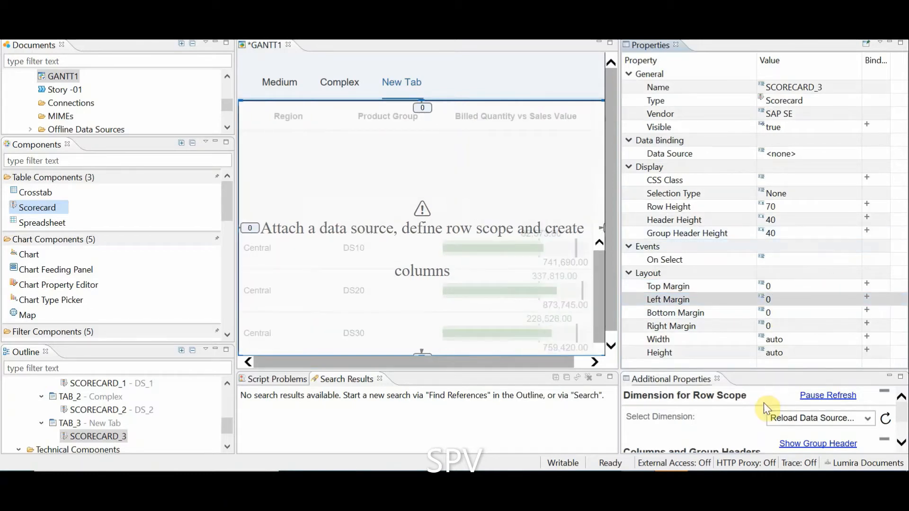
# - Assign data source DS_1 to the new scorecard
pyautogui.click(803, 154)
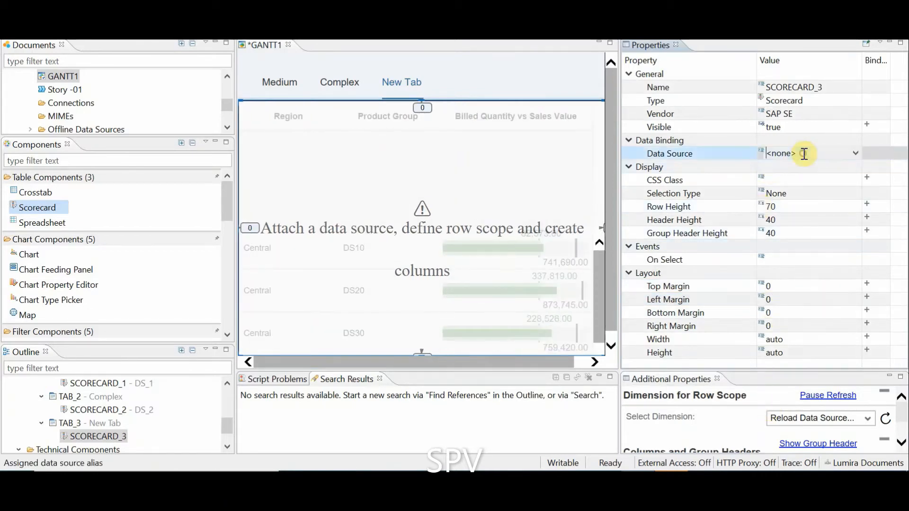
pyautogui.click(855, 153)
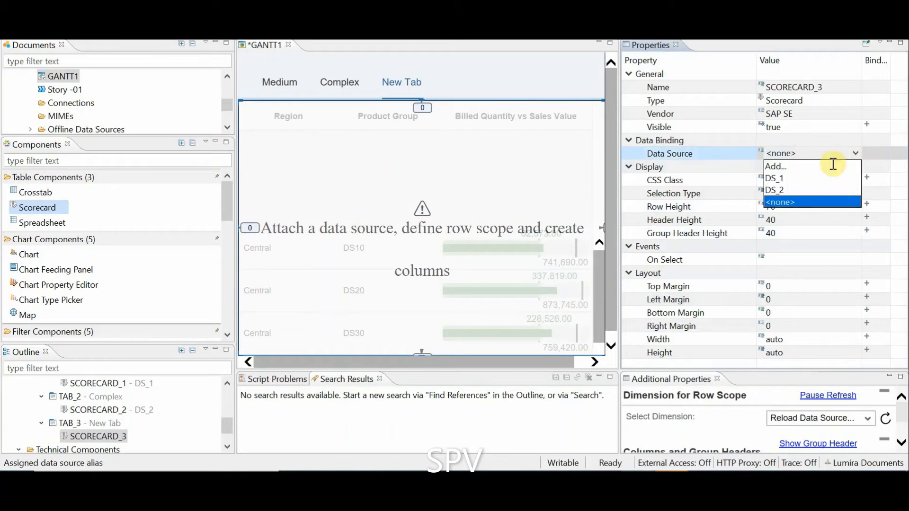
pyautogui.click(784, 178)
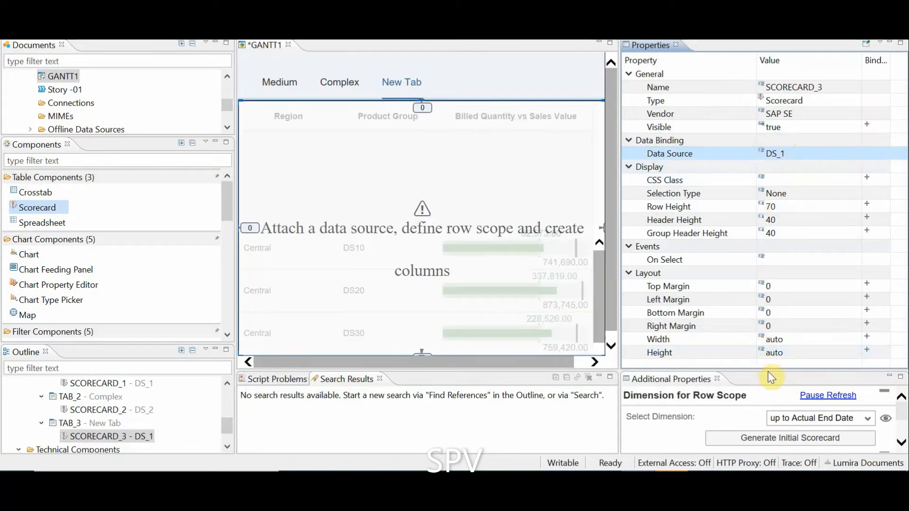
# - Generate the initial scorecard for the new tab and maximize the GANTT1 editor to view it
pyautogui.moveTo(768, 371); pyautogui.dragTo(745, 85)
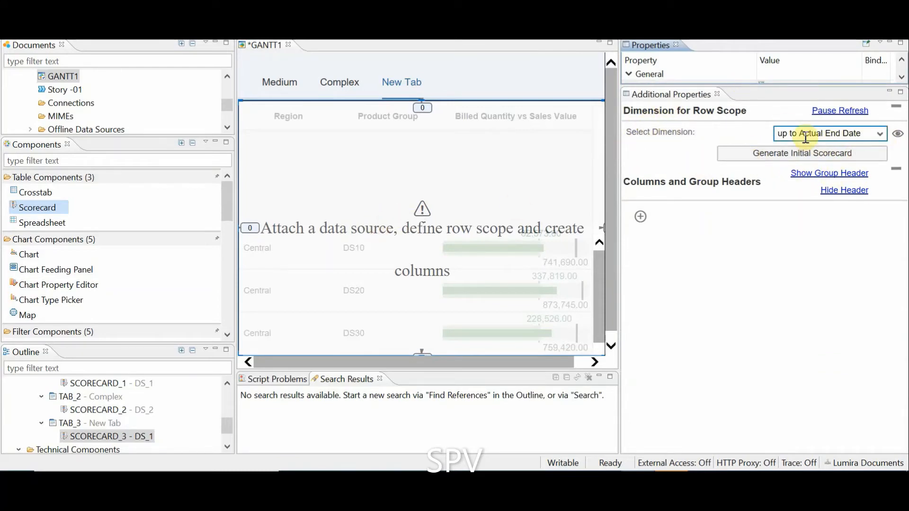
pyautogui.click(787, 162)
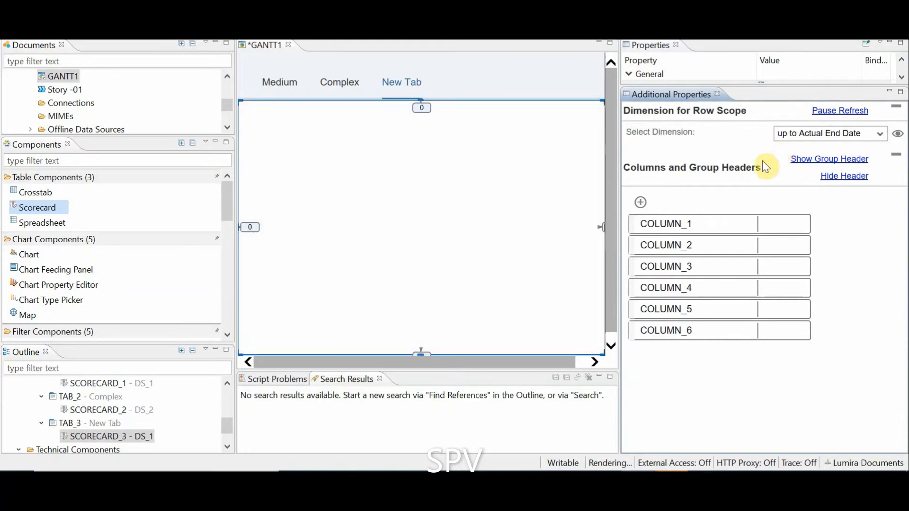
pyautogui.doubleClick(268, 45)
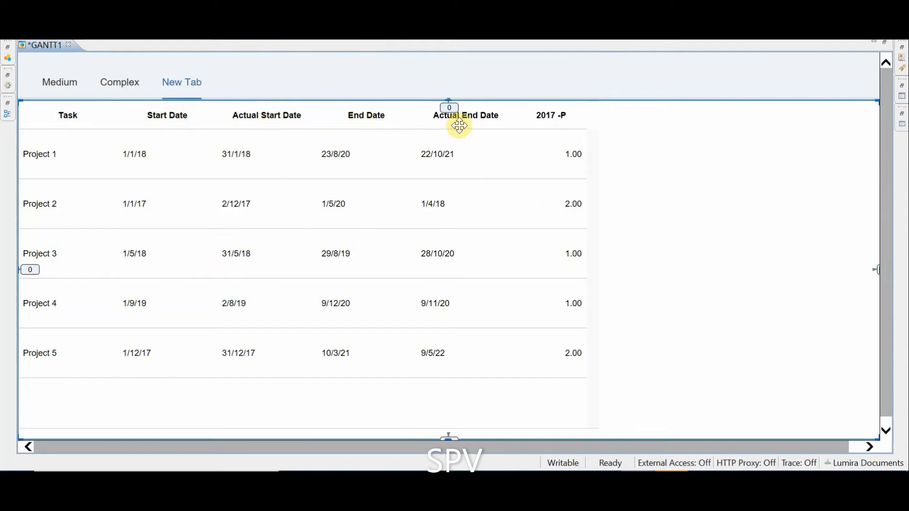
# - Delete the Actual Start Date and Actual End Date columns, COLUMN_3 and COLUMN_5, from the new tab's scorecard
pyautogui.doubleClick(58, 46)
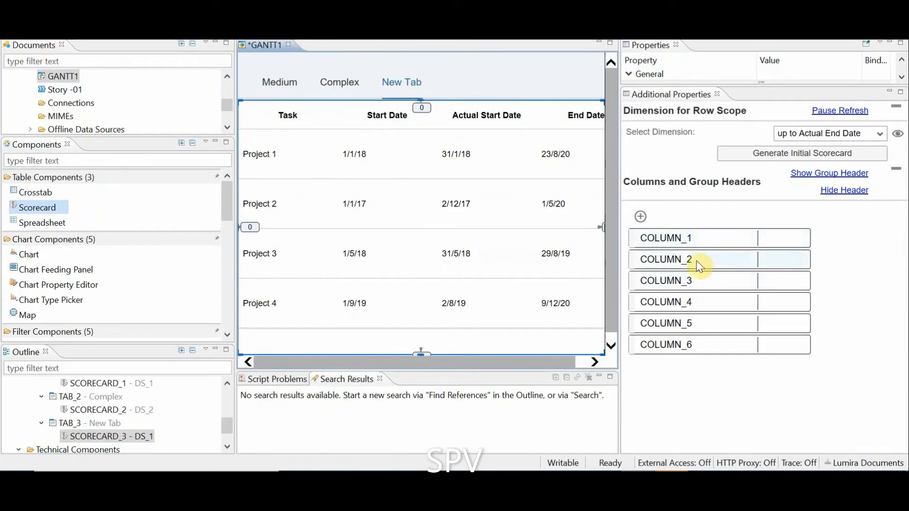
pyautogui.click(696, 282)
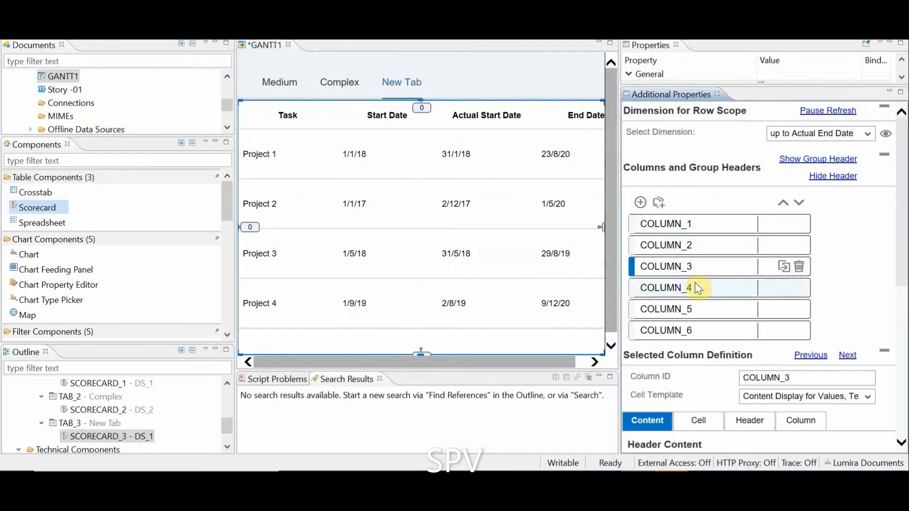
pyautogui.click(800, 267)
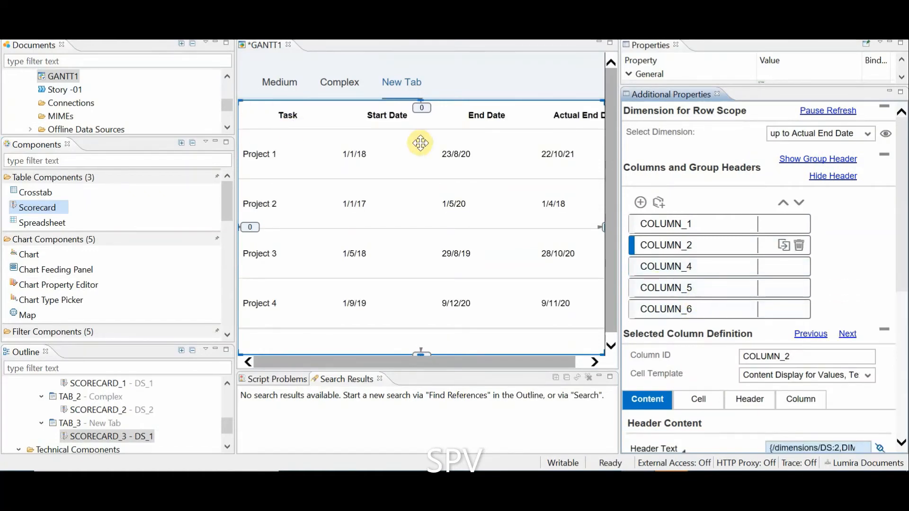
pyautogui.click(700, 287)
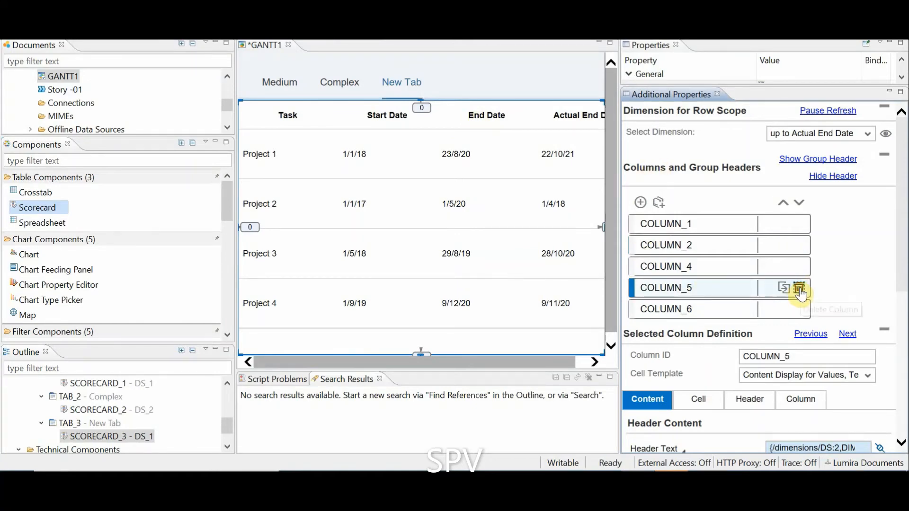
pyautogui.click(798, 289)
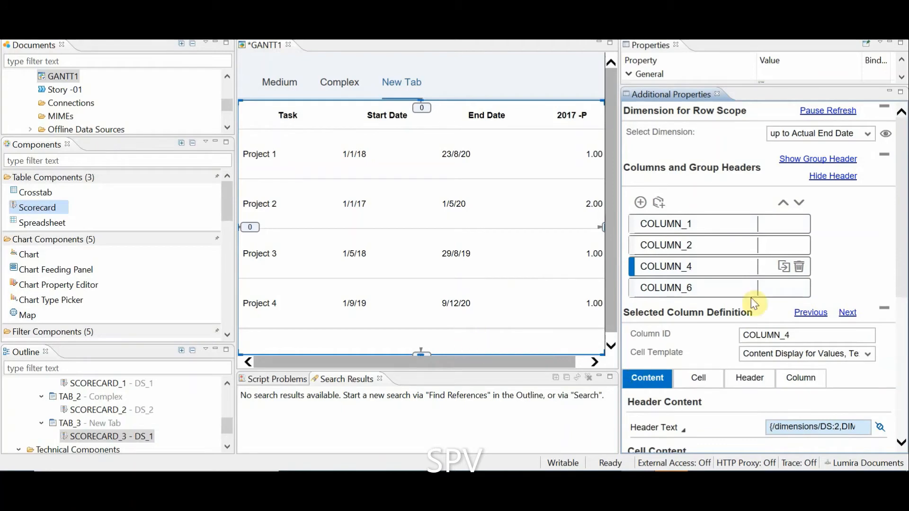
# - Delete the 2017 -P column, COLUMN_6, and check the remaining scorecard columns in the maximized GANTT1 editor
pyautogui.click(663, 288)
pyautogui.click(799, 289)
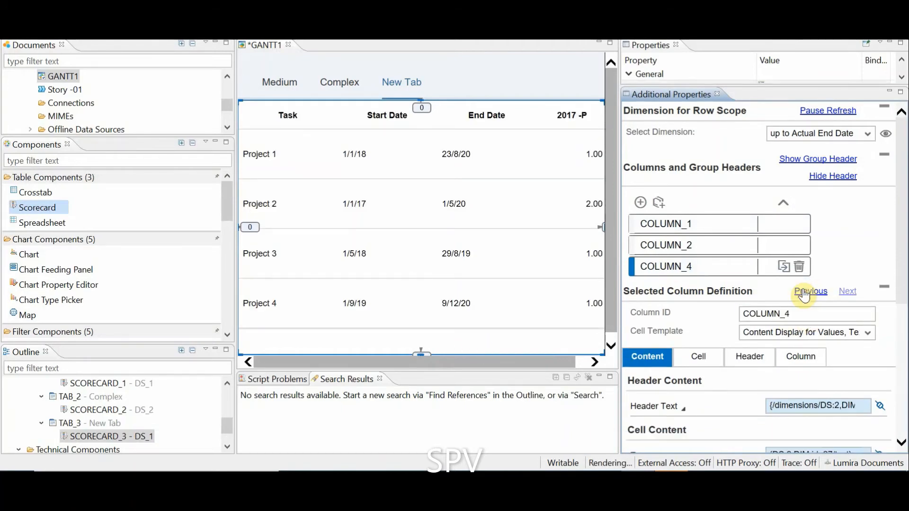
pyautogui.doubleClick(265, 44)
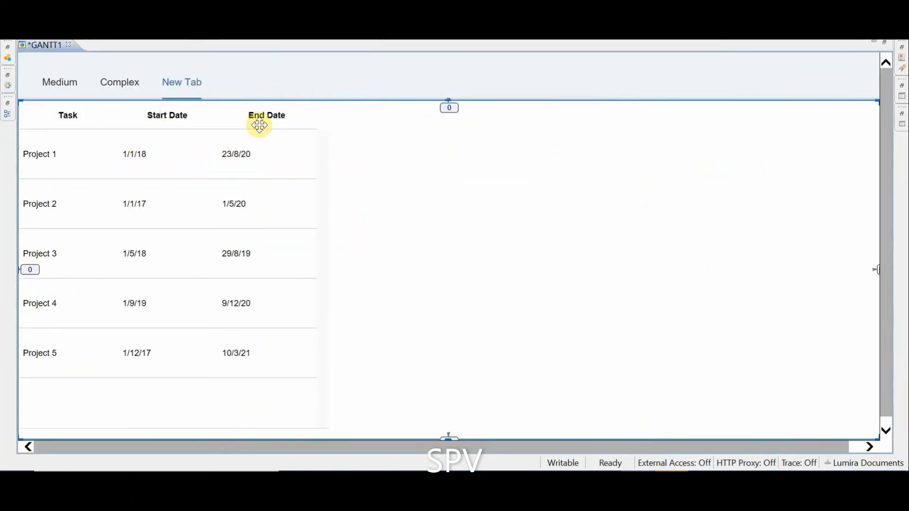
pyautogui.doubleClick(45, 46)
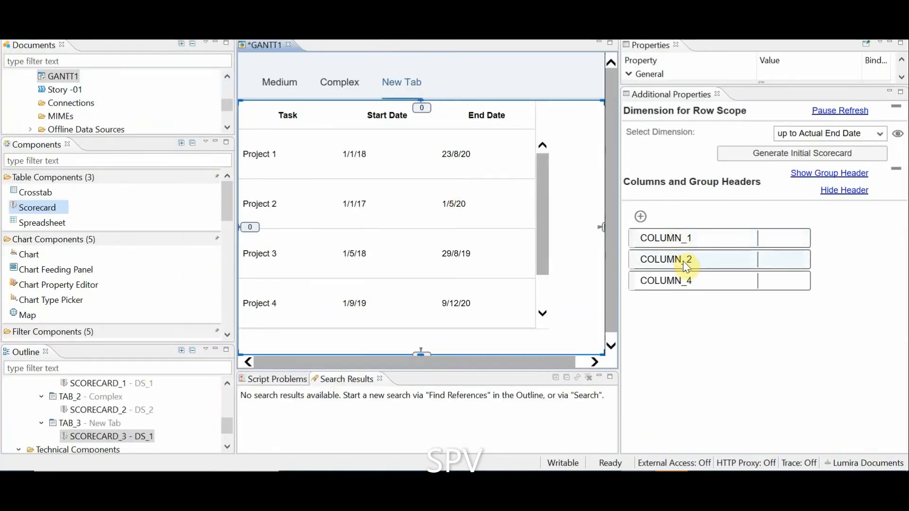
# - Add a scorecard column with the ID 2017 and move it between COLUMN_2 and COLUMN_4
pyautogui.click(685, 262)
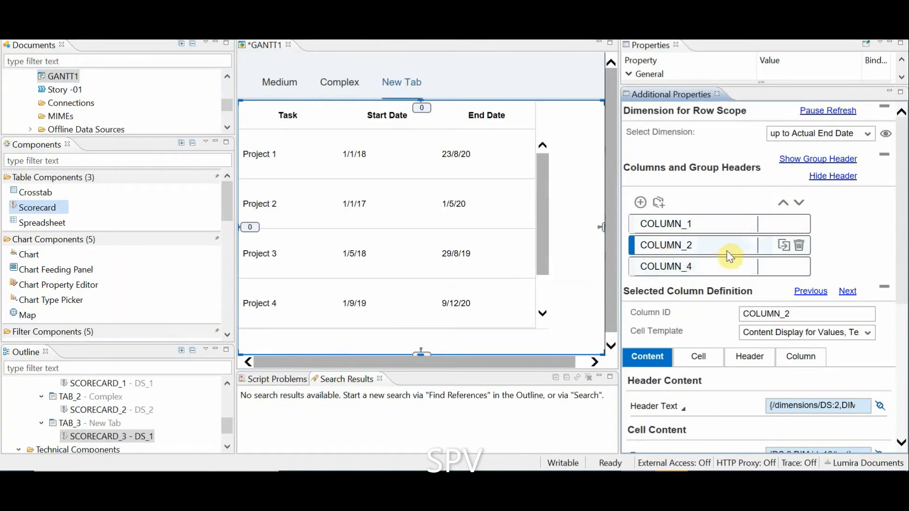
pyautogui.click(640, 202)
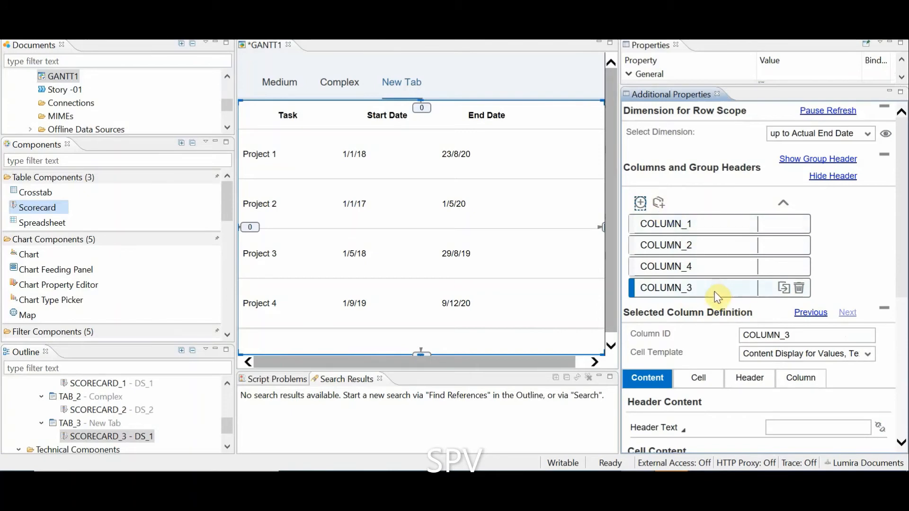
pyautogui.doubleClick(793, 335)
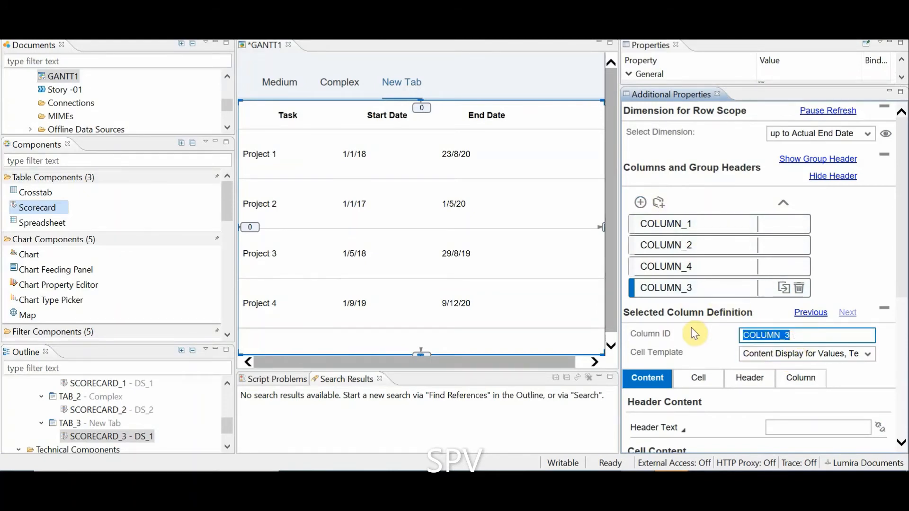
pyautogui.write('2')
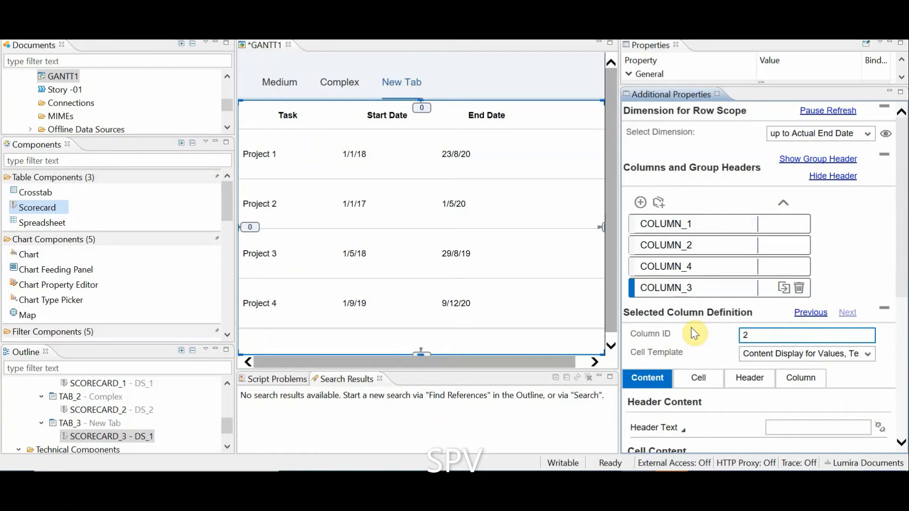
pyautogui.write('017')
pyautogui.click(786, 206)
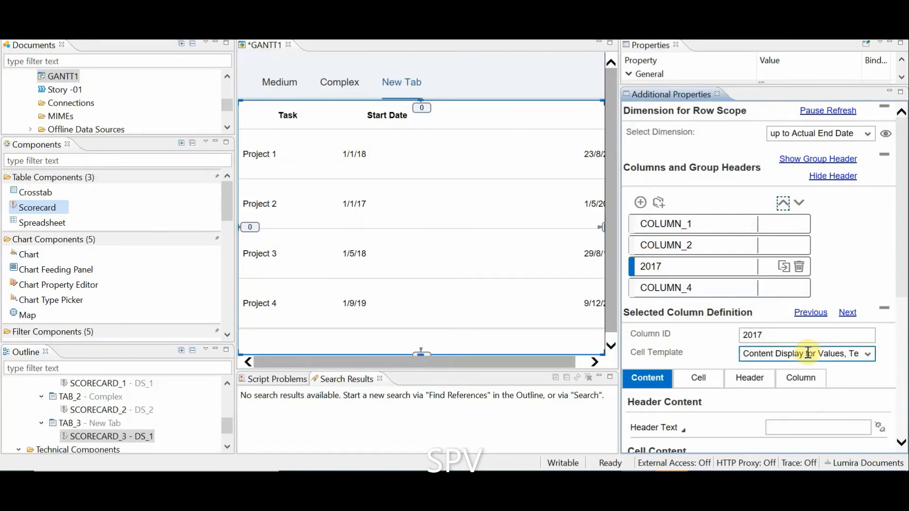
# - Make the 2017 column's cell background a bound property with the binding type Single Data Cell Value
pyautogui.scroll(-3, 804, 352)
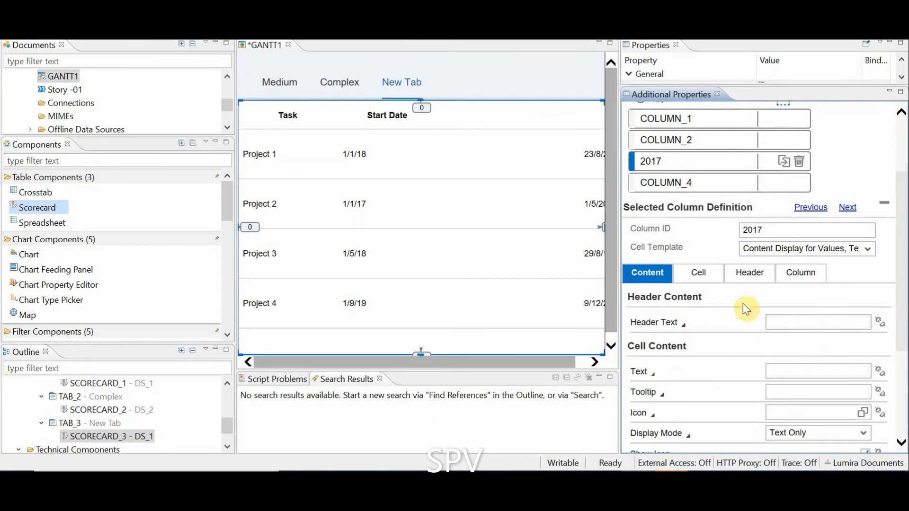
pyautogui.scroll(-5, 742, 305)
pyautogui.click(805, 358)
pyautogui.scroll(-1, 787, 367)
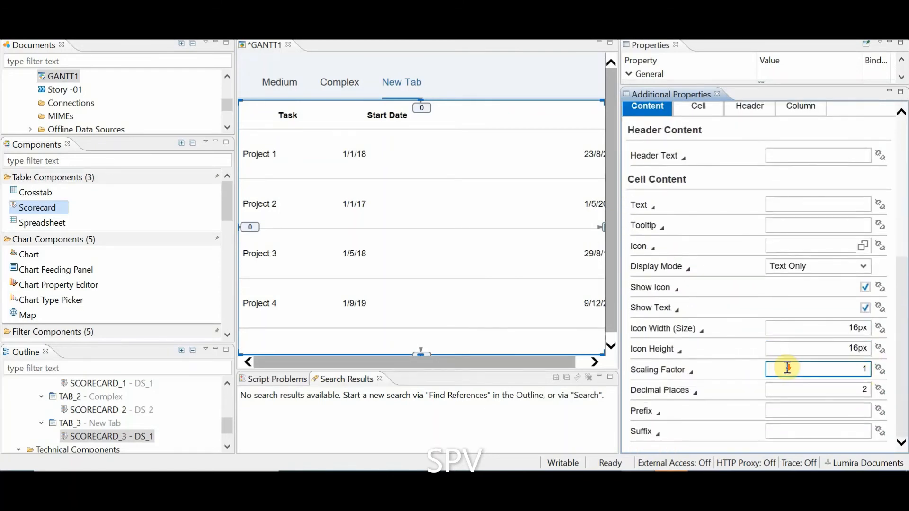
pyautogui.scroll(5, 753, 307)
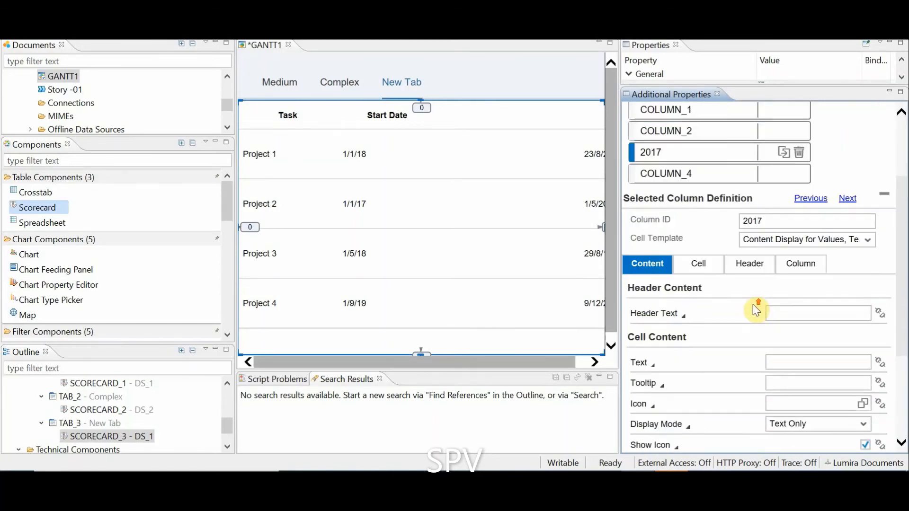
pyautogui.click(708, 273)
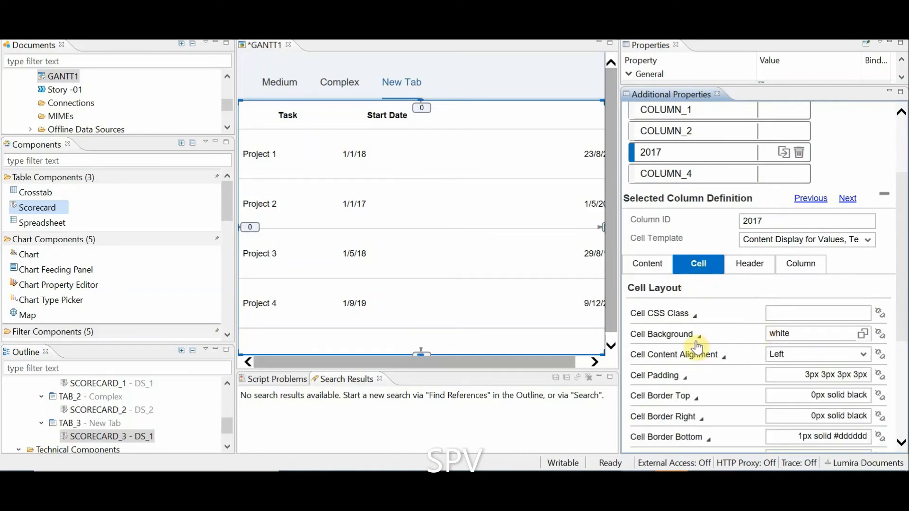
pyautogui.click(881, 334)
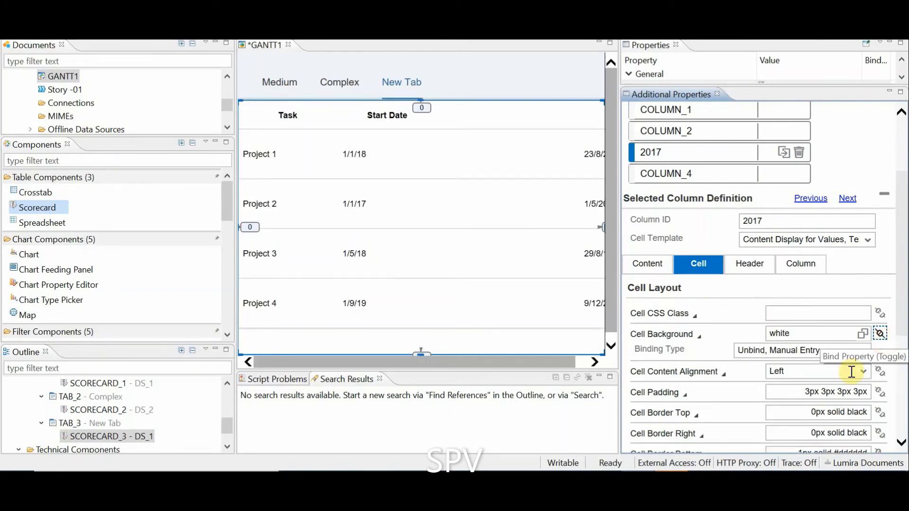
pyautogui.click(864, 349)
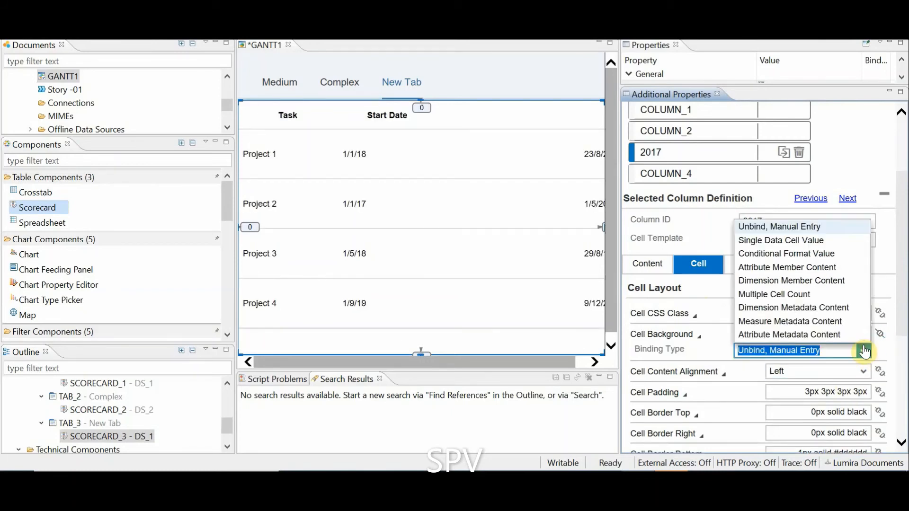
pyautogui.click(790, 281)
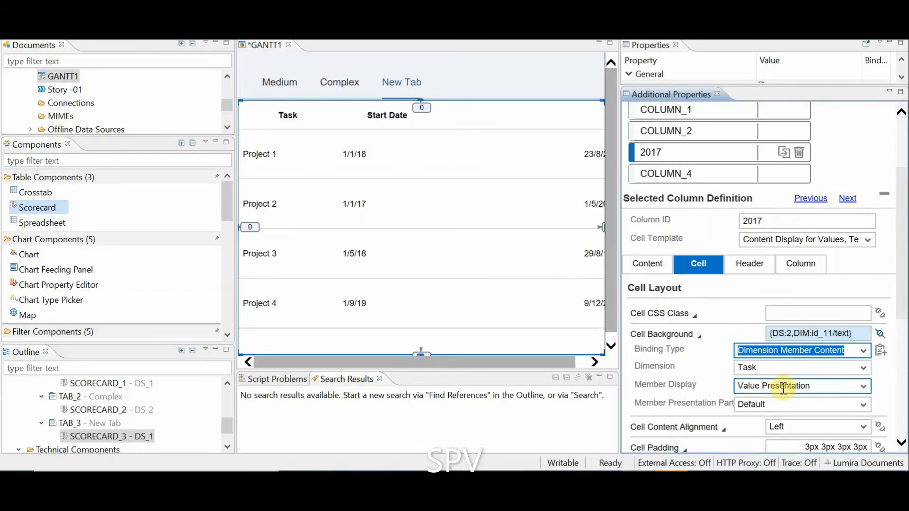
pyautogui.click(865, 351)
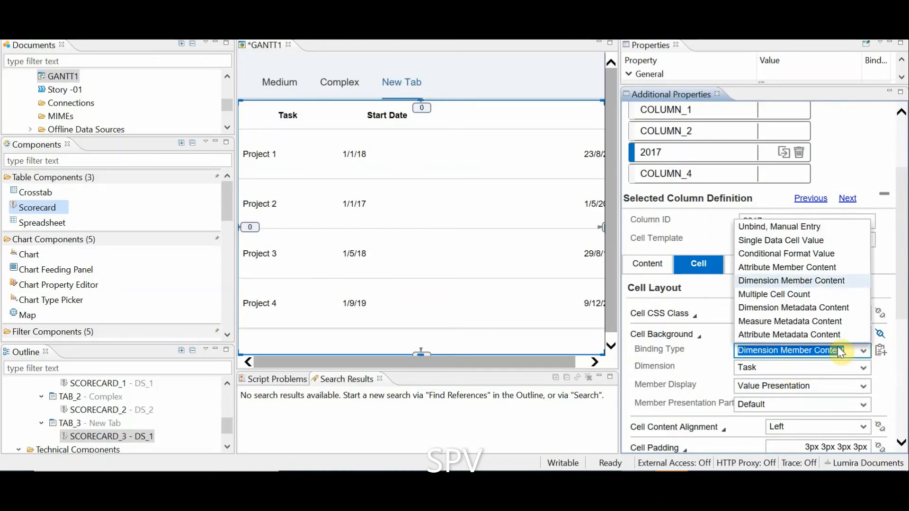
pyautogui.click(788, 240)
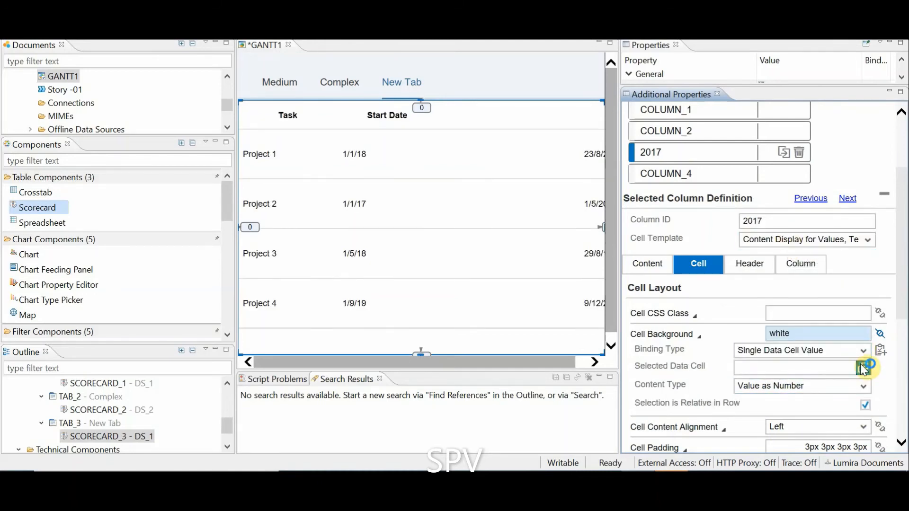
# - Choose Project 1's 2017 -P value in DS_1 as the data cell for the background binding
pyautogui.click(863, 367)
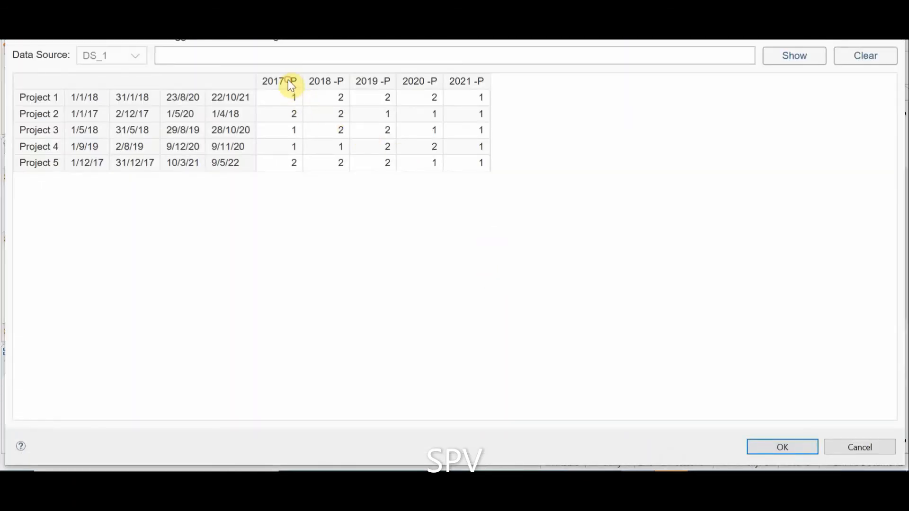
pyautogui.click(287, 96)
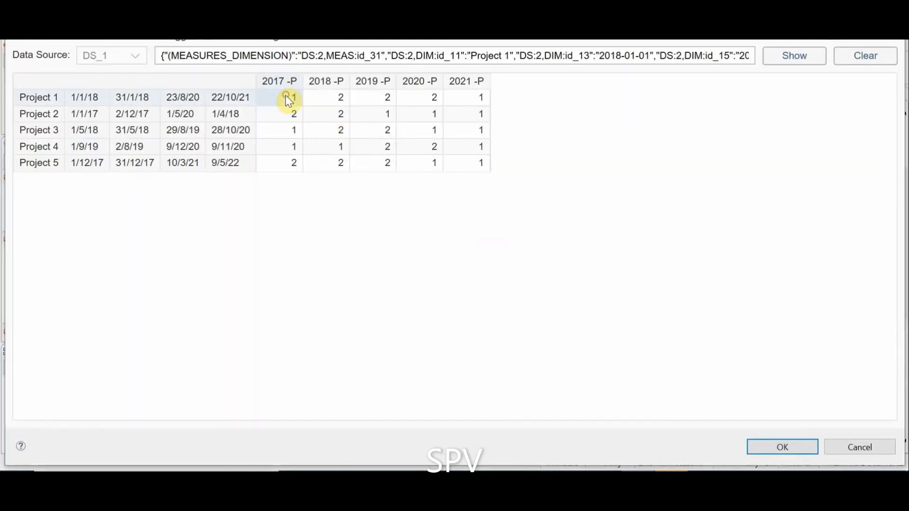
pyautogui.click(780, 448)
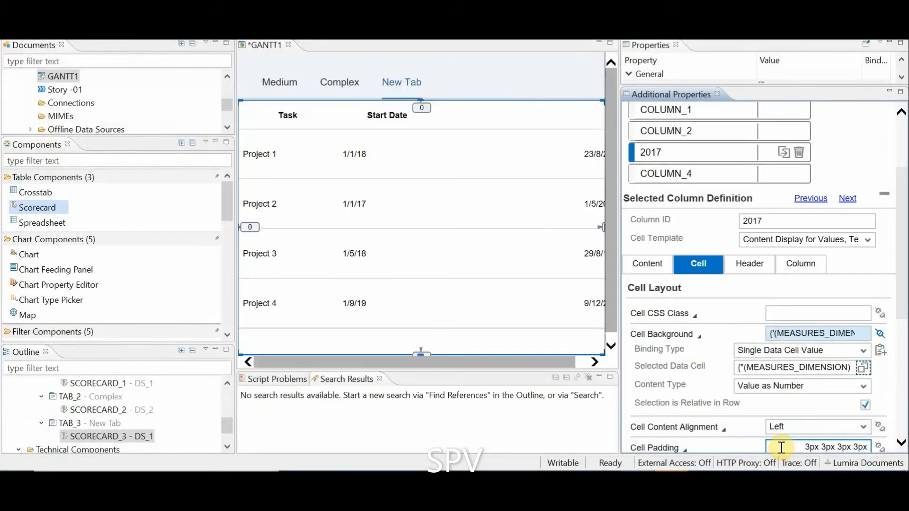
# - Add a conditional value to the 2017 column's cell background that maps key 2 to green
pyautogui.scroll(-3, 841, 396)
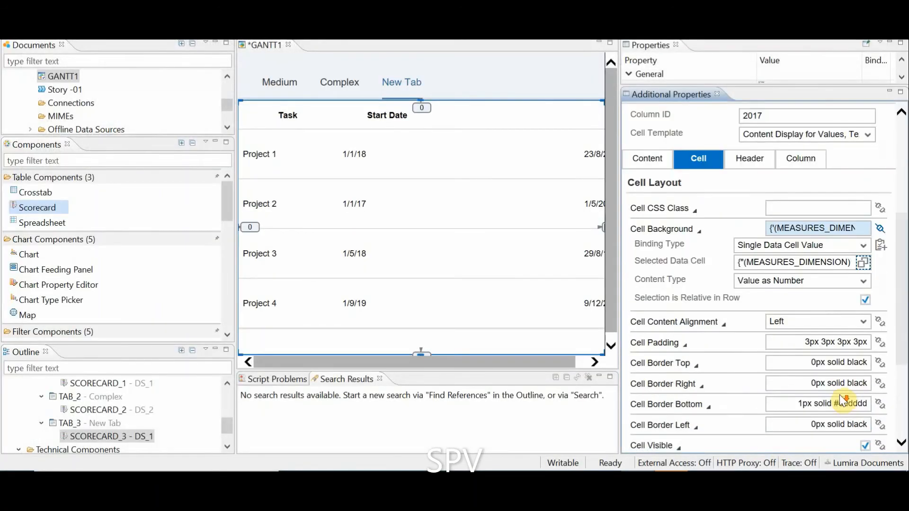
pyautogui.click(881, 245)
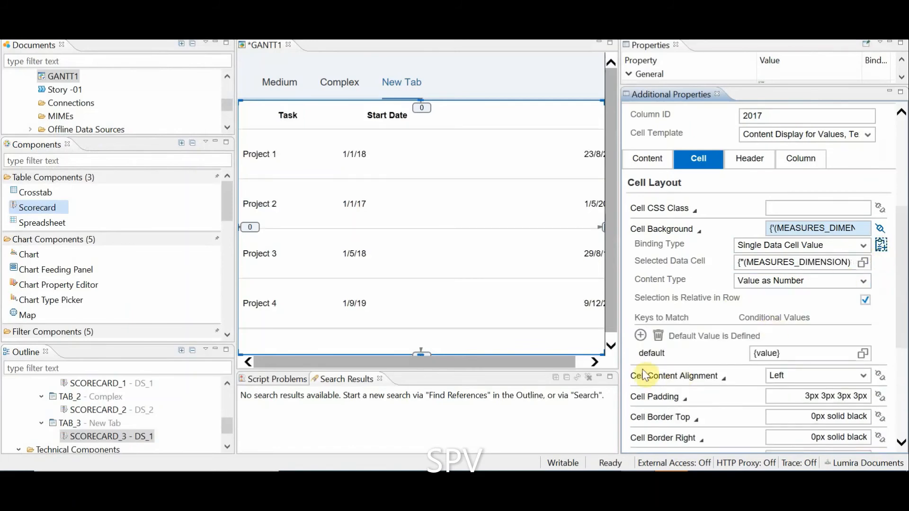
pyautogui.click(640, 335)
pyautogui.click(654, 371)
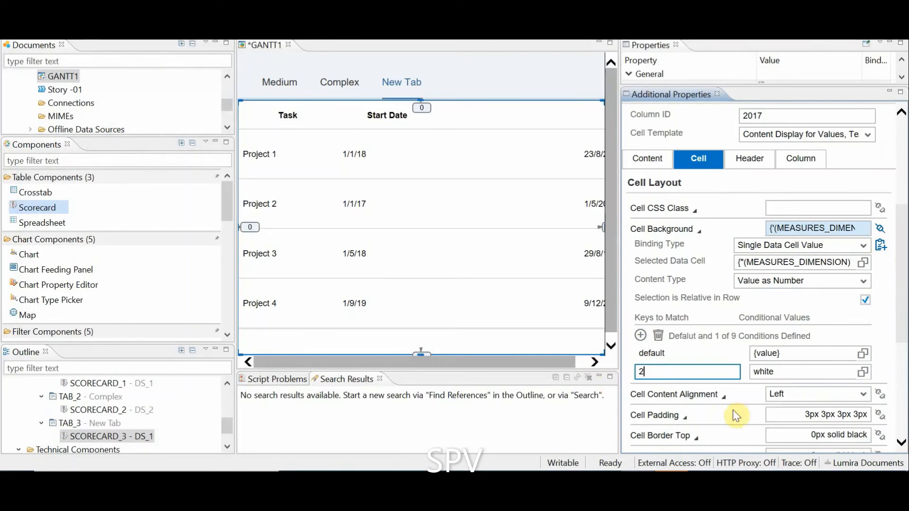
pyautogui.click(846, 373)
pyautogui.doubleClick(803, 372)
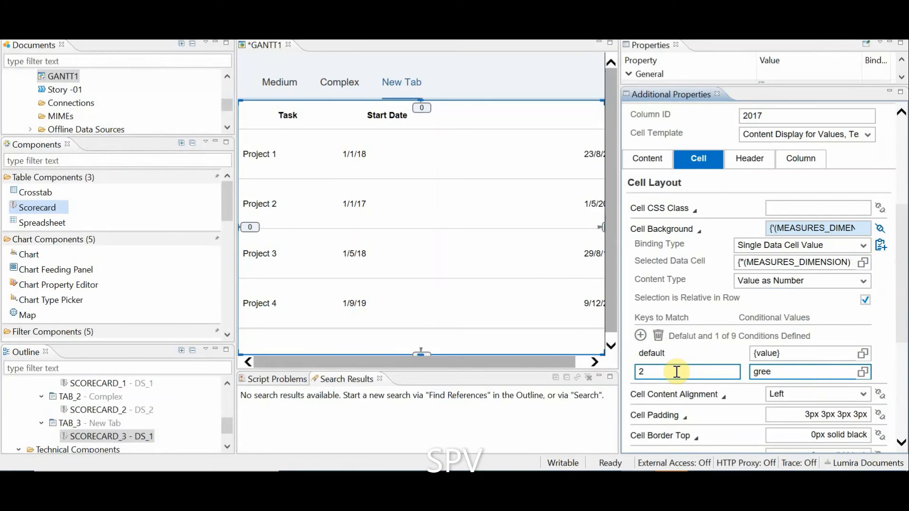
pyautogui.click(866, 331)
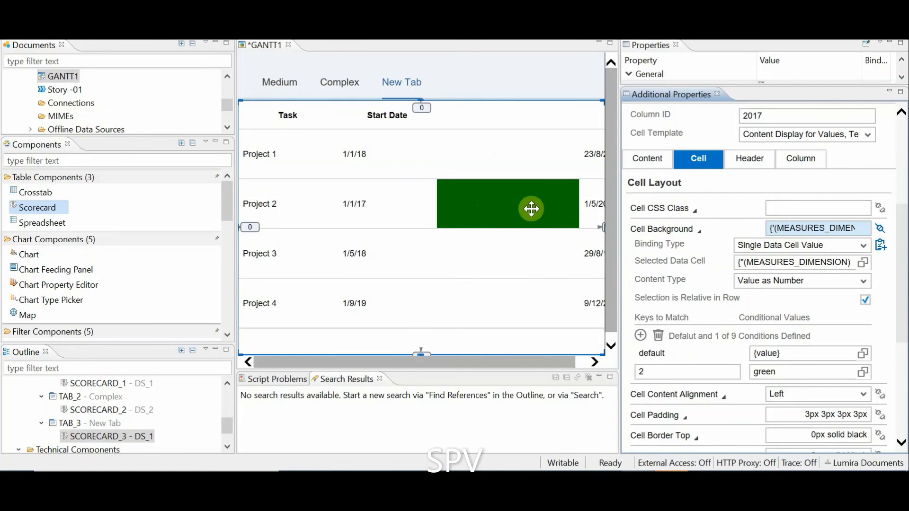
# - Add another scorecard column, move it between 2017 and COLUMN_4, and set its column ID to 2018
pyautogui.scroll(3, 754, 262)
pyautogui.scroll(1, 753, 263)
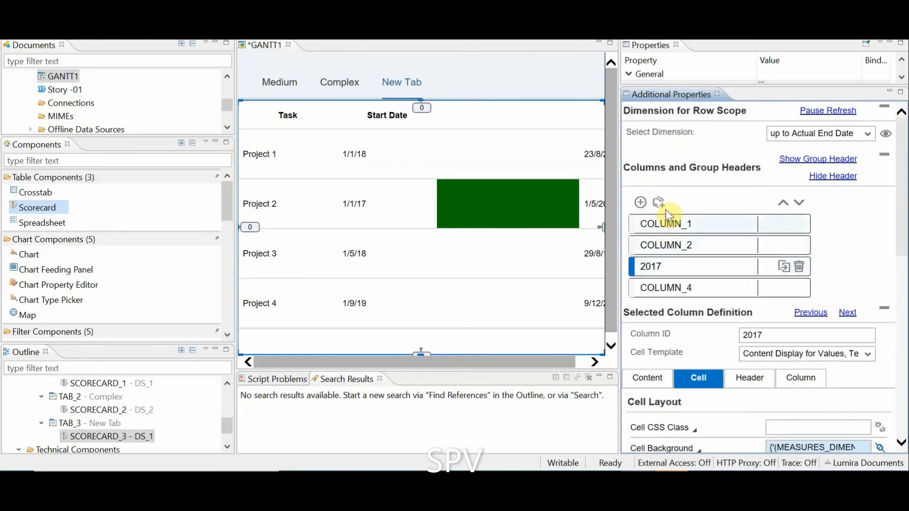
pyautogui.click(641, 203)
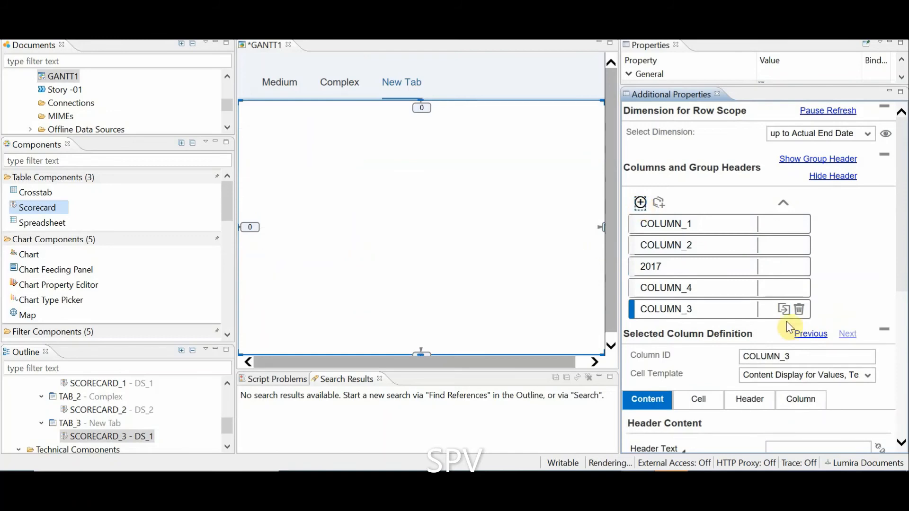
pyautogui.click(782, 203)
pyautogui.click(797, 357)
pyautogui.moveTo(797, 358); pyautogui.dragTo(688, 357)
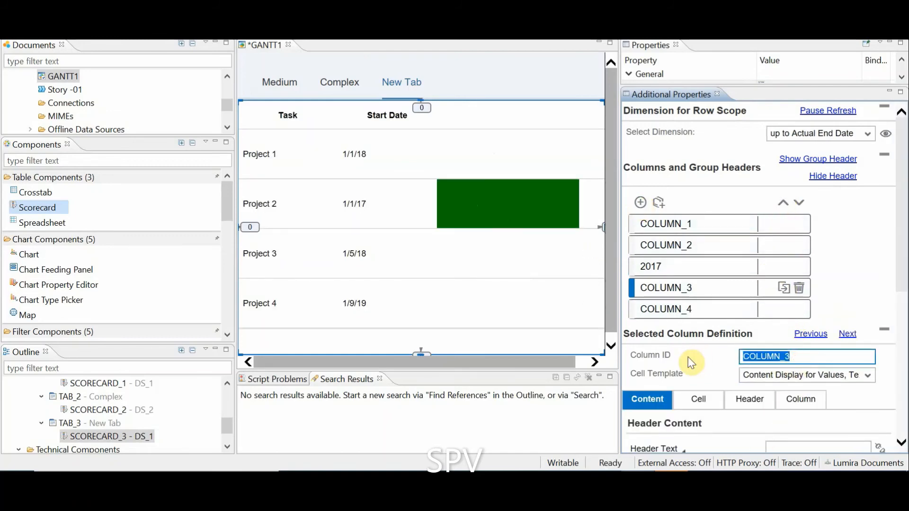
pyautogui.write('2018')
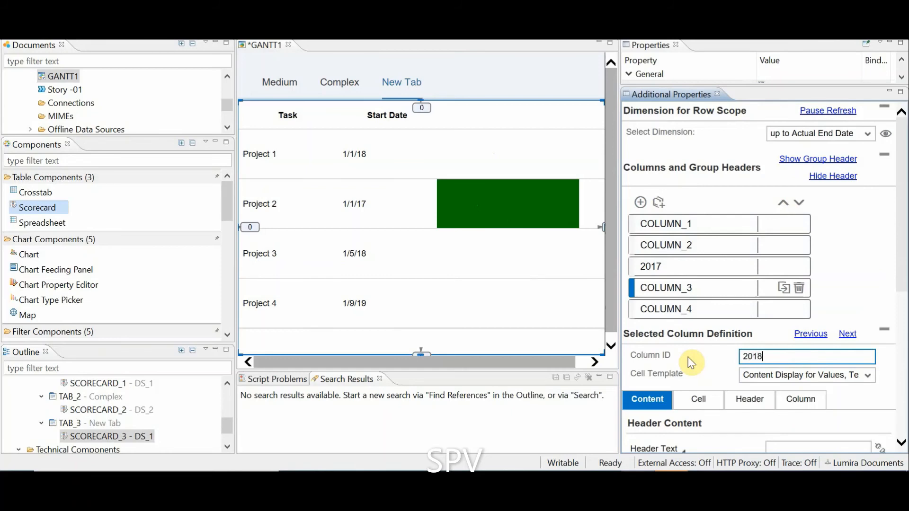
pyautogui.press('Return')
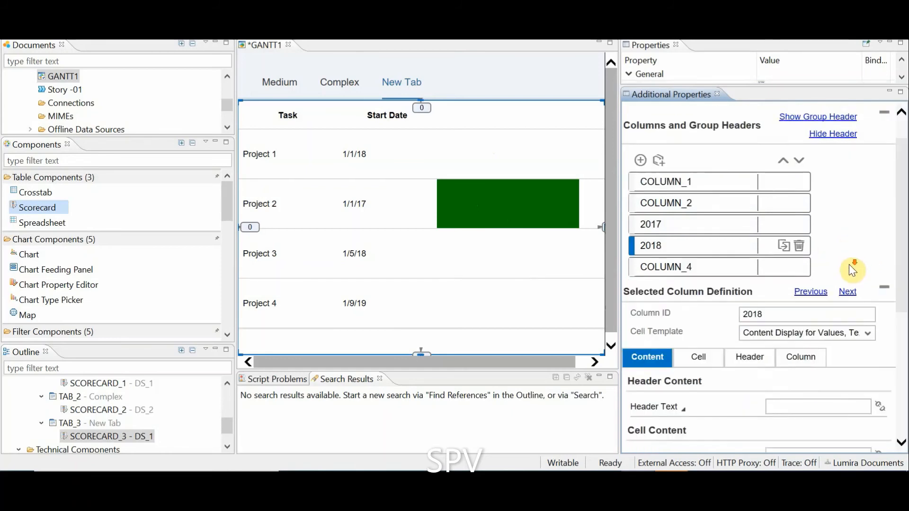
# - Make the 2018 column's cell background a bound property with the binding type Single Data Cell Value
pyautogui.scroll(-6, 848, 265)
pyautogui.click(695, 136)
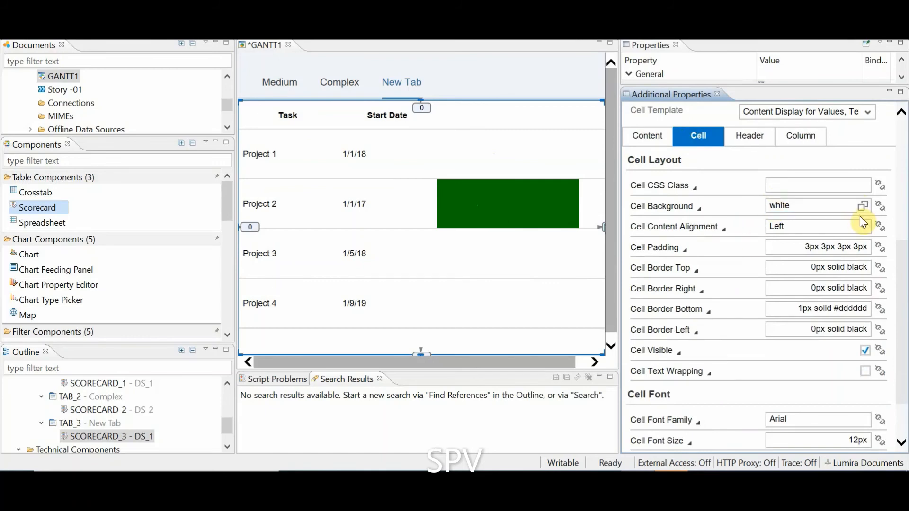
pyautogui.click(881, 207)
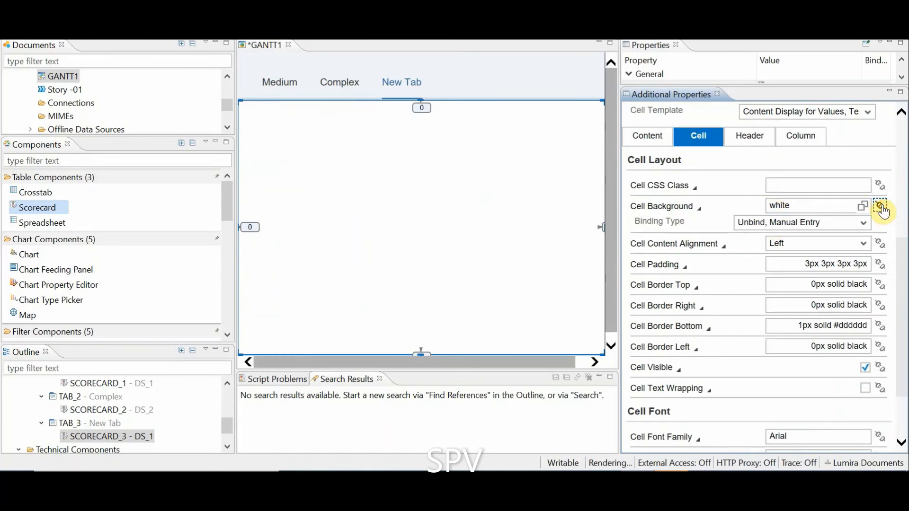
pyautogui.click(863, 223)
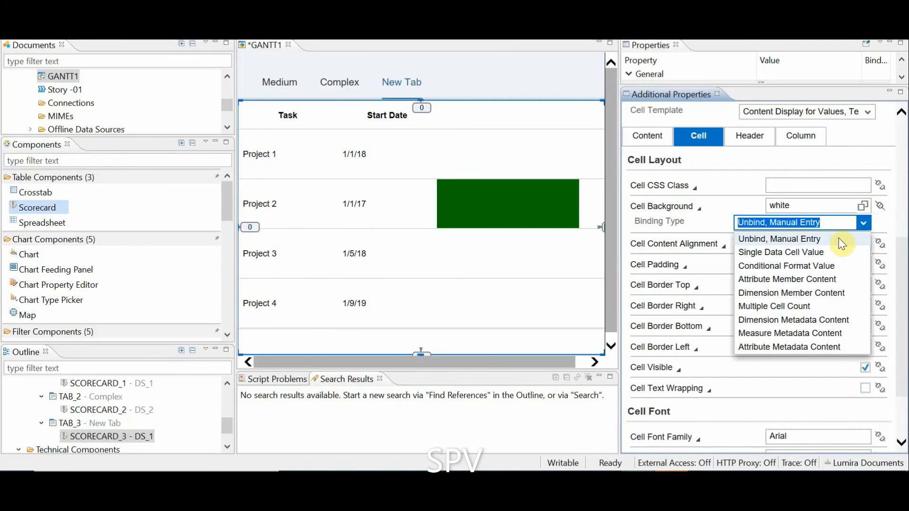
pyautogui.click(795, 255)
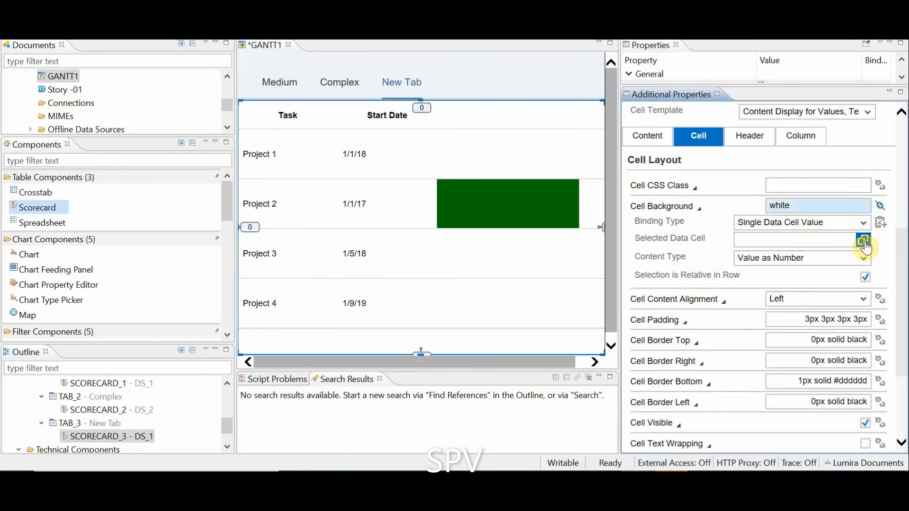
# - Choose Project 1's 2018 -P value in DS_1 as the data cell for the background binding
pyautogui.click(863, 240)
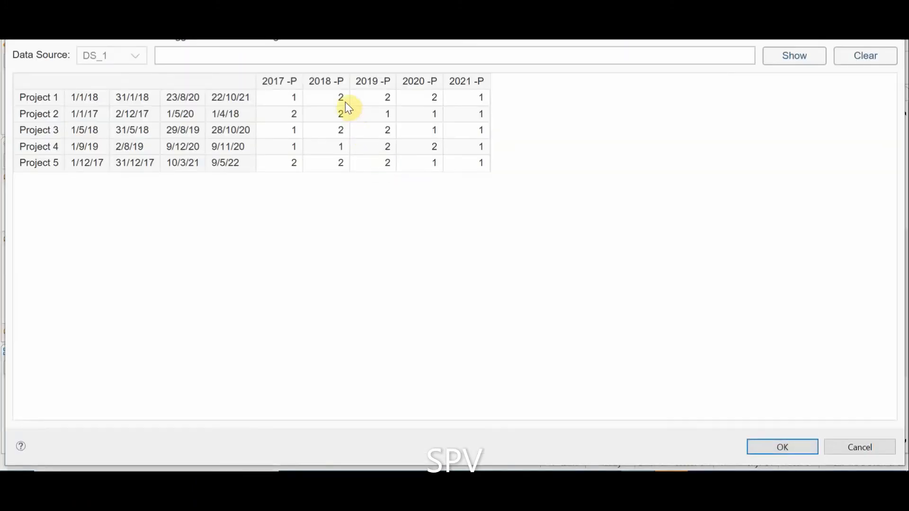
pyautogui.click(334, 98)
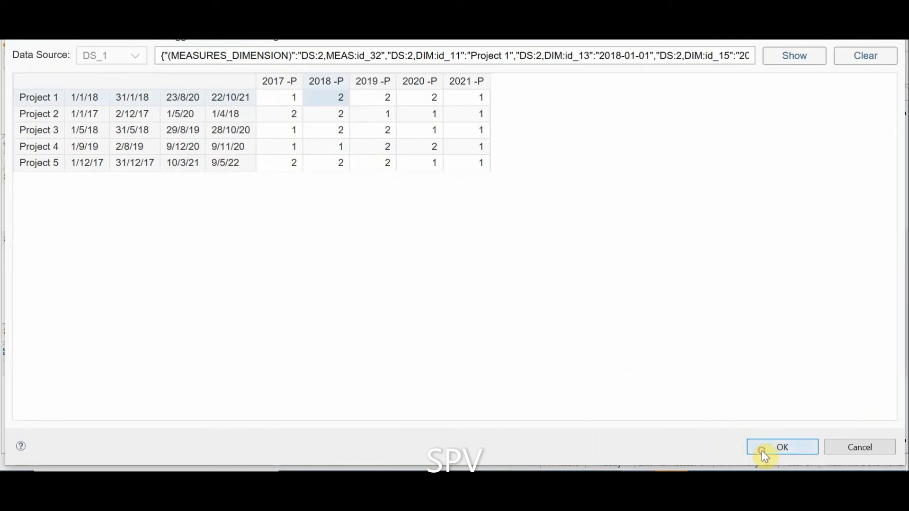
pyautogui.click(782, 447)
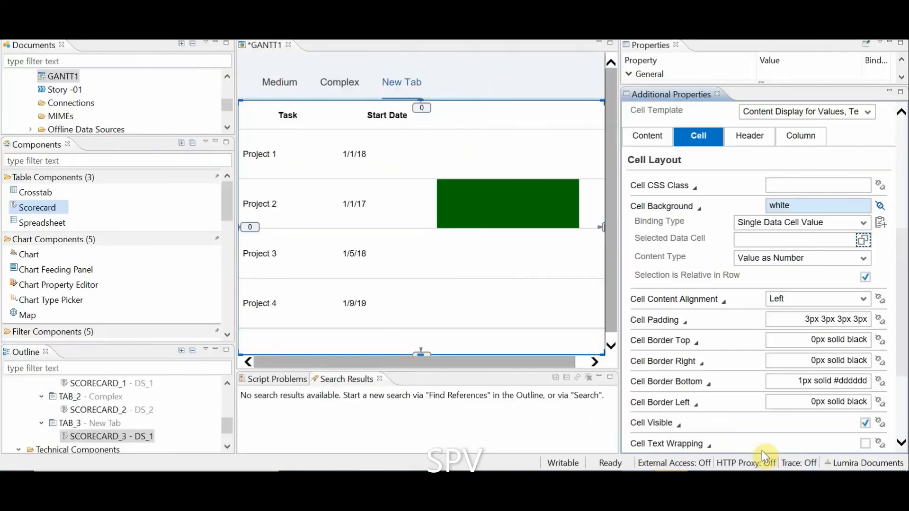
# - Add a conditional value to the 2018 column's cell background that maps key 2 to green
pyautogui.click(881, 224)
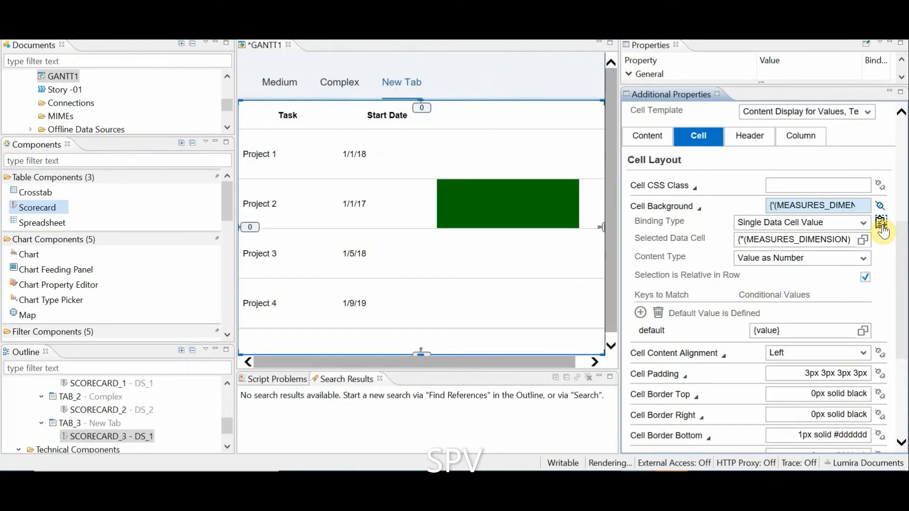
pyautogui.click(640, 313)
pyautogui.click(655, 348)
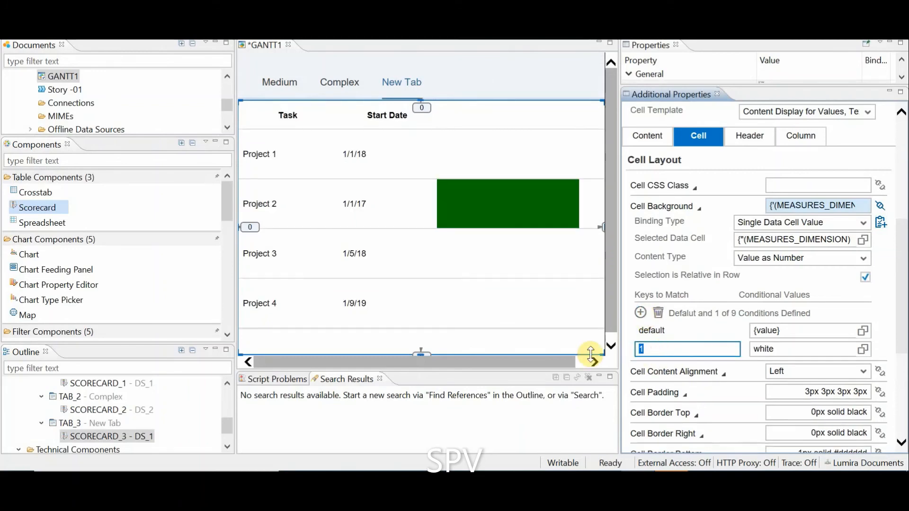
pyautogui.write('2')
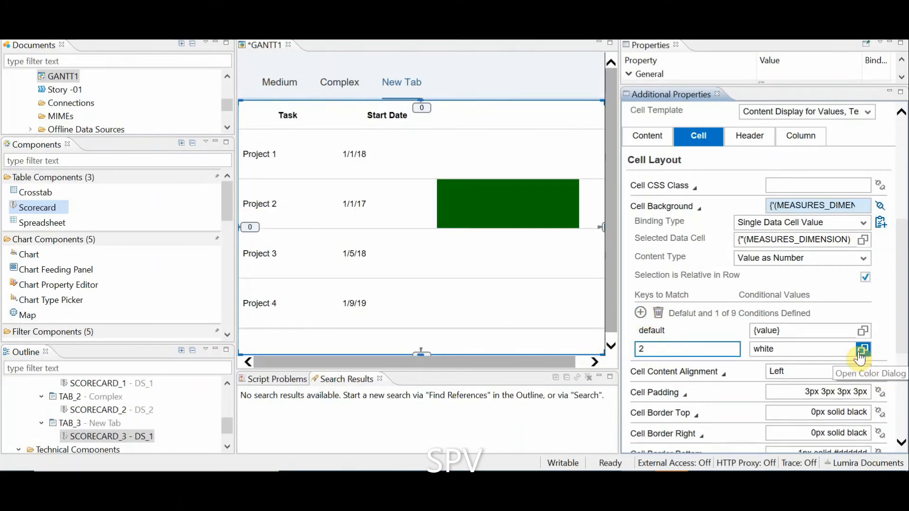
pyautogui.doubleClick(769, 349)
pyautogui.write('green')
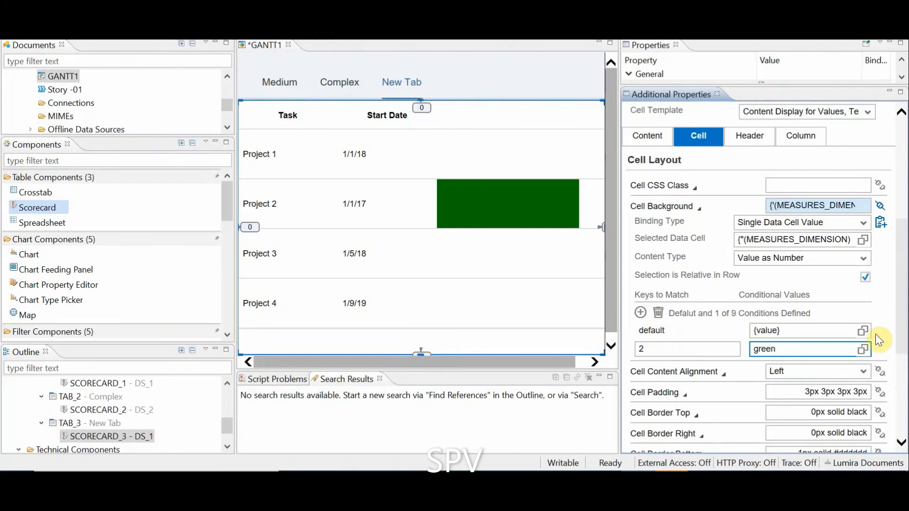
pyautogui.click(873, 307)
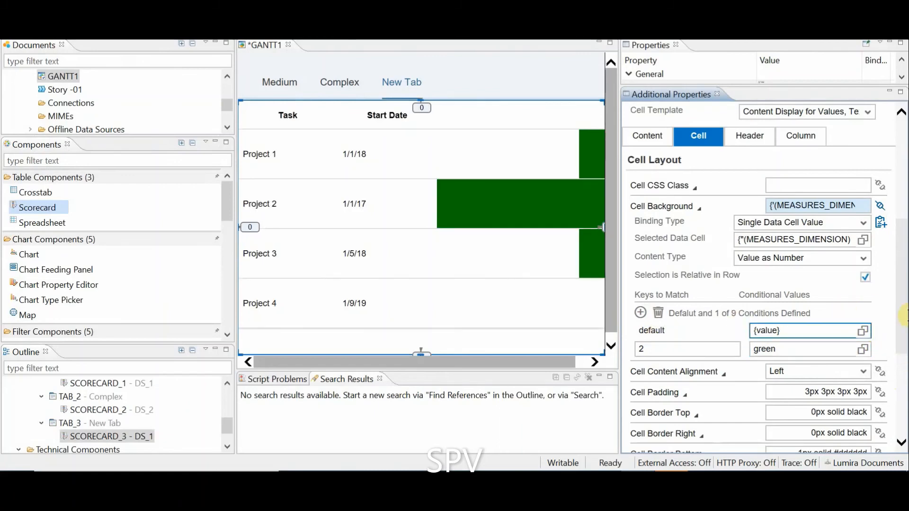
# - Enlarge the general properties area of SCORECARD_3 and set the scorecard's row height to 30
pyautogui.scroll(5, 748, 195)
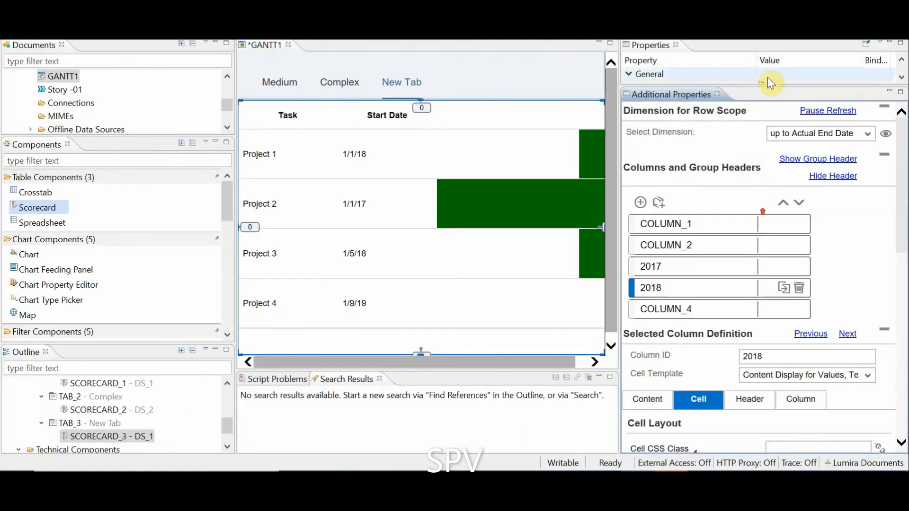
pyautogui.moveTo(770, 122); pyautogui.dragTo(776, 406)
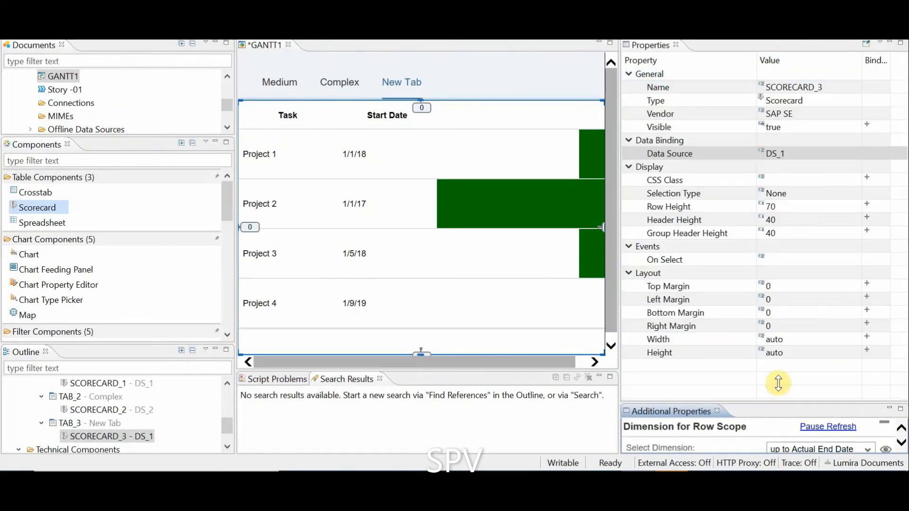
pyautogui.click(793, 206)
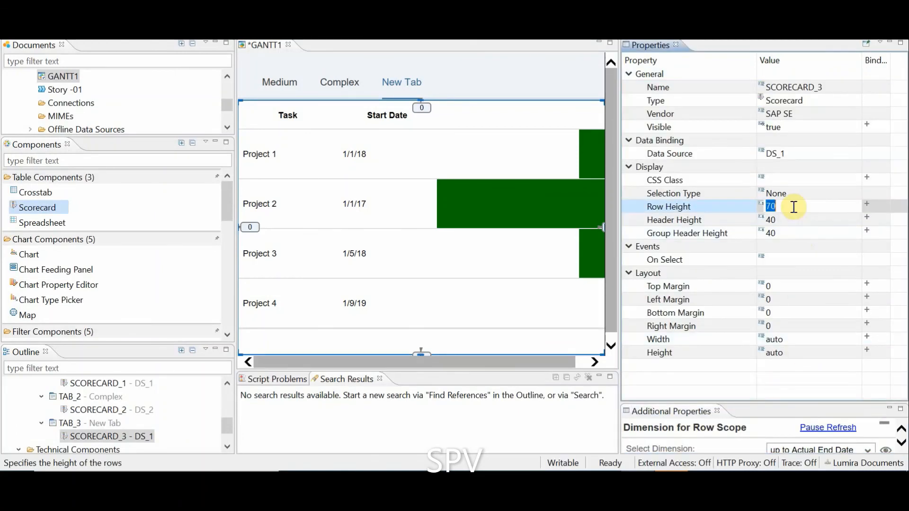
pyautogui.write('30')
pyautogui.press('Return')
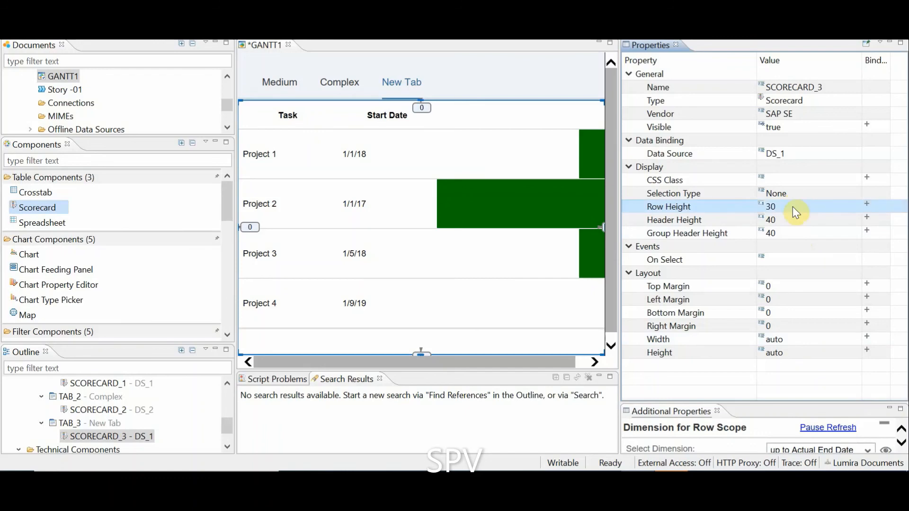
# - Set the scorecard's header height to 20 and its group header height to 30
pyautogui.click(786, 218)
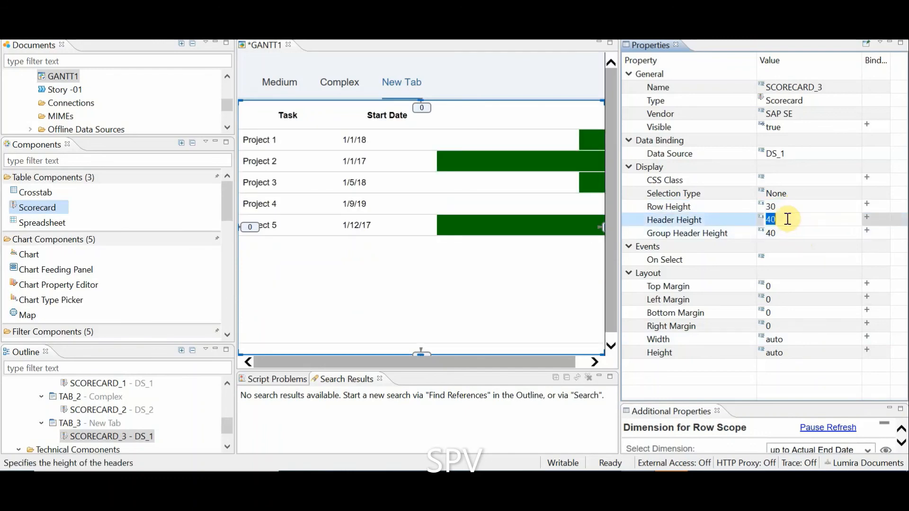
pyautogui.write('20')
pyautogui.press('Return')
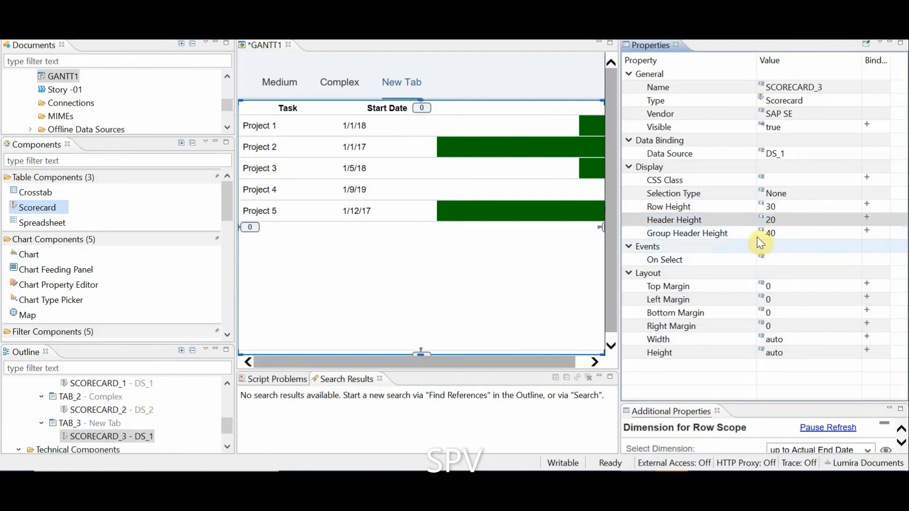
pyautogui.click(787, 233)
pyautogui.write('30')
pyautogui.press('Return')
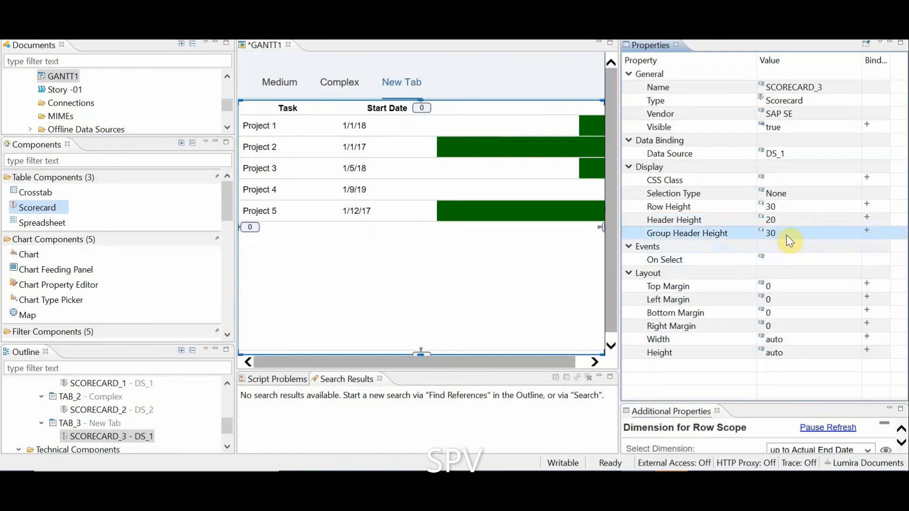
# - Run the GANTT1 application and view its Complex and New Tab pages
pyautogui.click(128, 32)
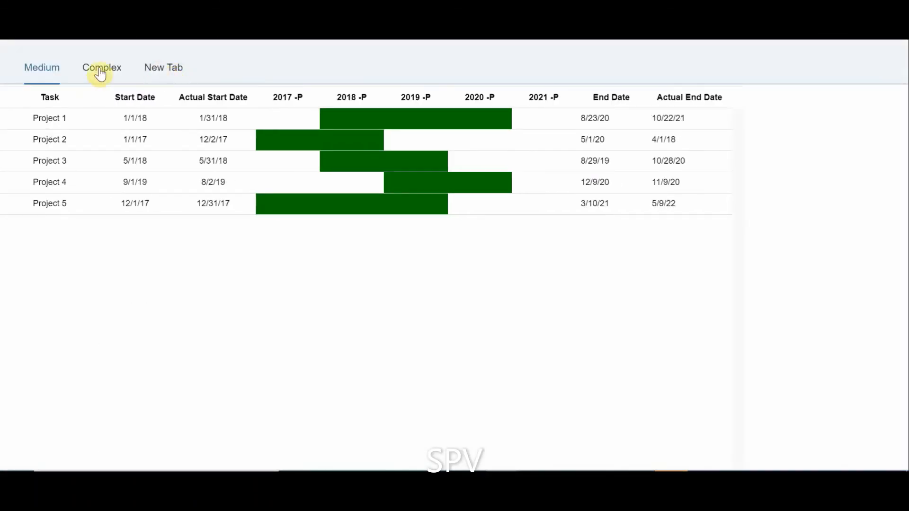
pyautogui.click(100, 70)
pyautogui.click(158, 72)
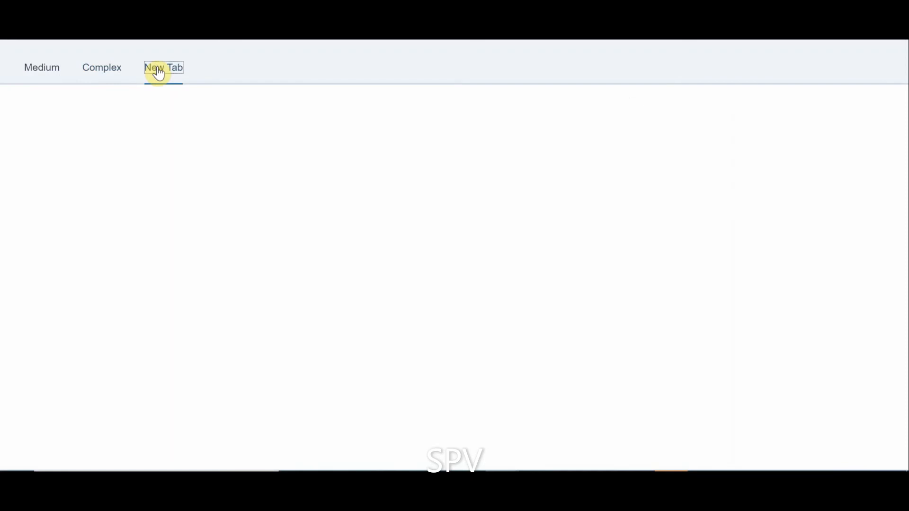